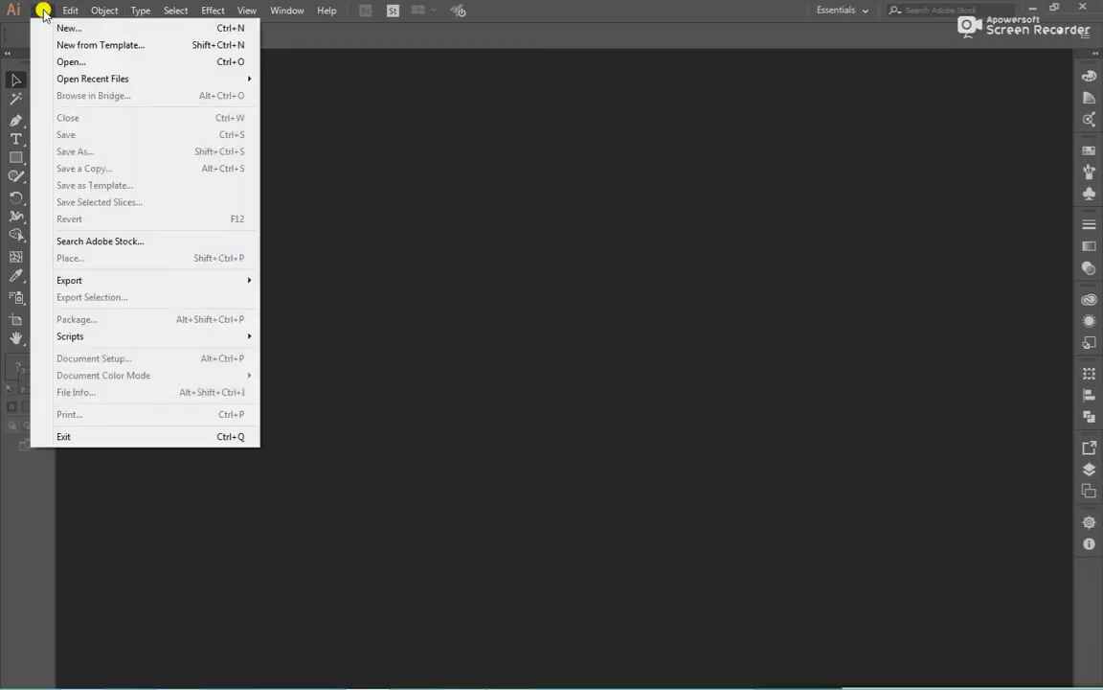
- Create a new 1366 × 768 px RGB document from the Common preset
left_click(86, 29)
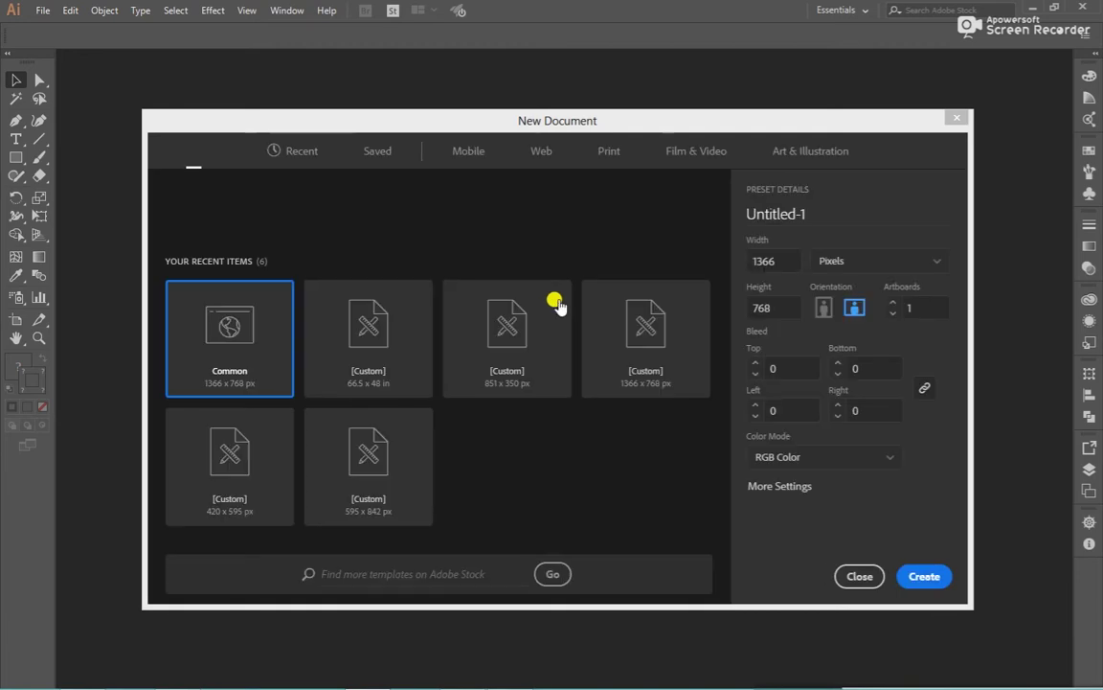
double_click(771, 260)
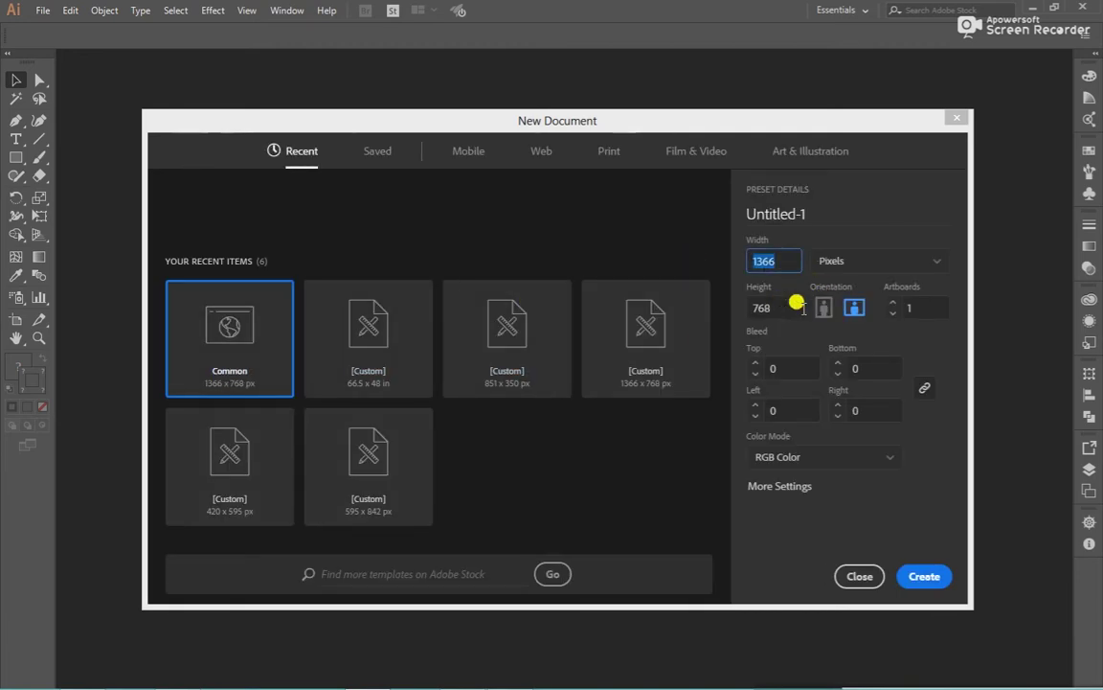
left_click(920, 575)
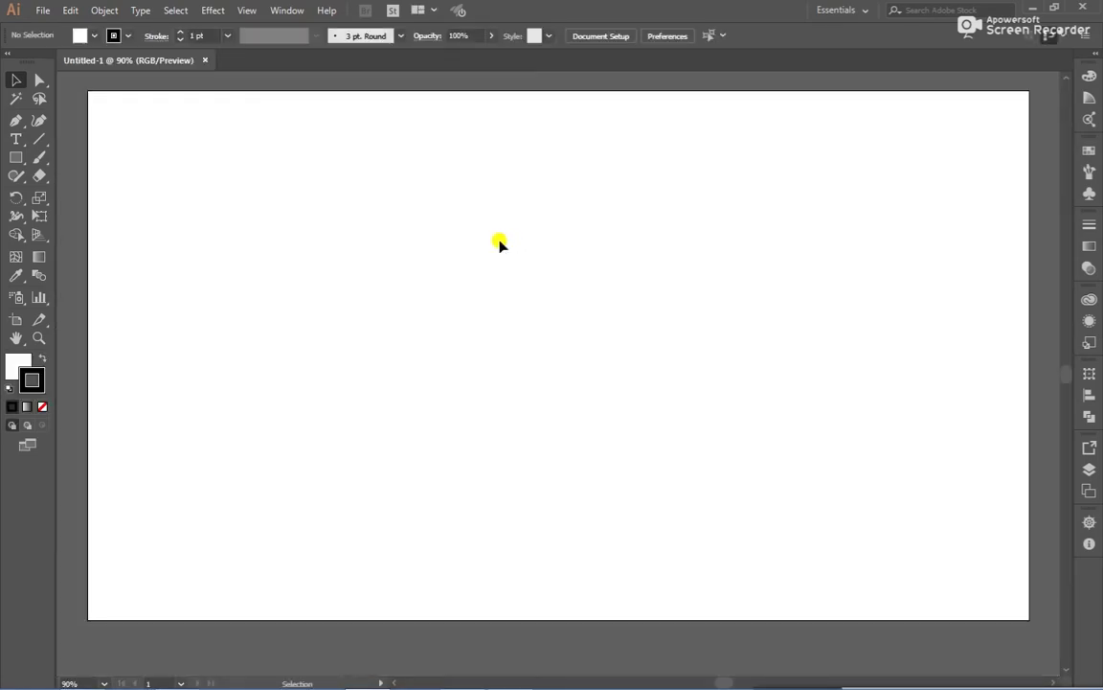
- With the Pen tool, draw the first smooth waves from the artboard's left edge, undoing one misplaced point
left_click_drag(16, 119, 73, 116)
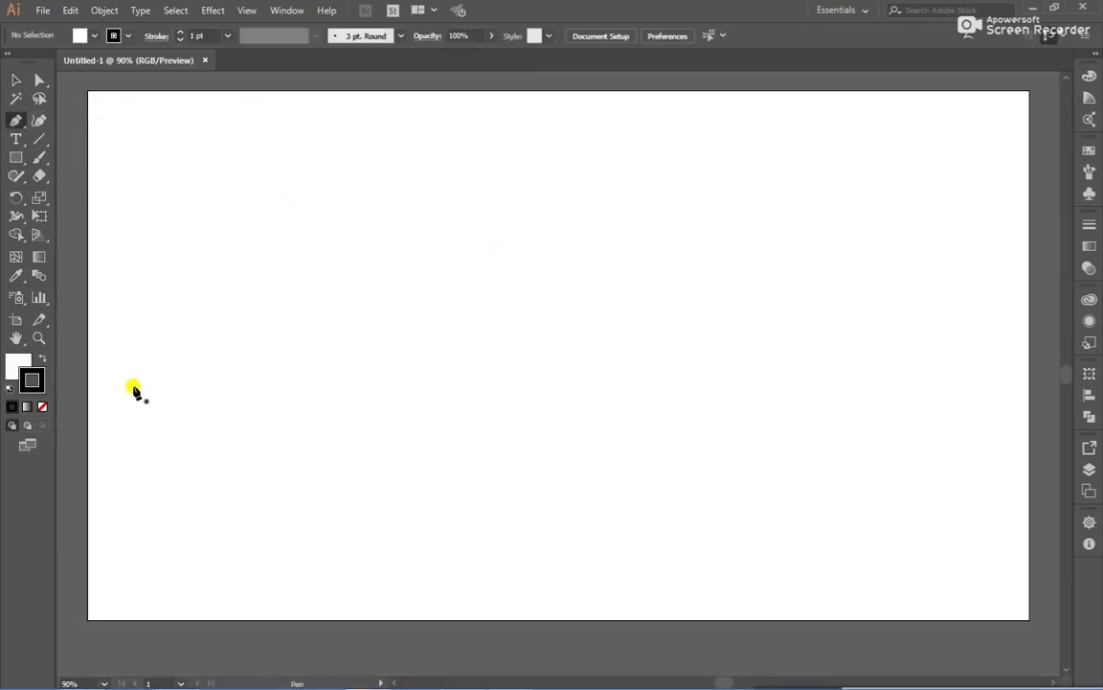
left_click(75, 454)
left_click_drag(123, 388, 180, 393)
left_click_drag(163, 314, 194, 310)
left_click_drag(242, 370, 259, 344)
left_click_drag(244, 238, 300, 213)
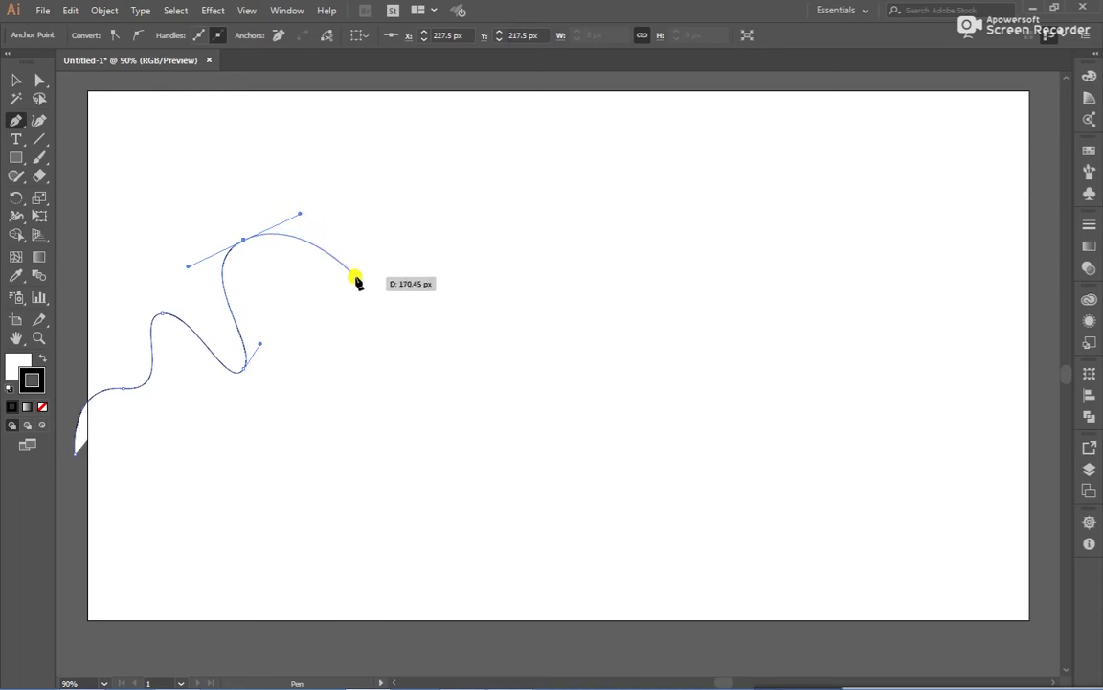
left_click_drag(356, 278, 386, 228)
left_click_drag(383, 159, 465, 160)
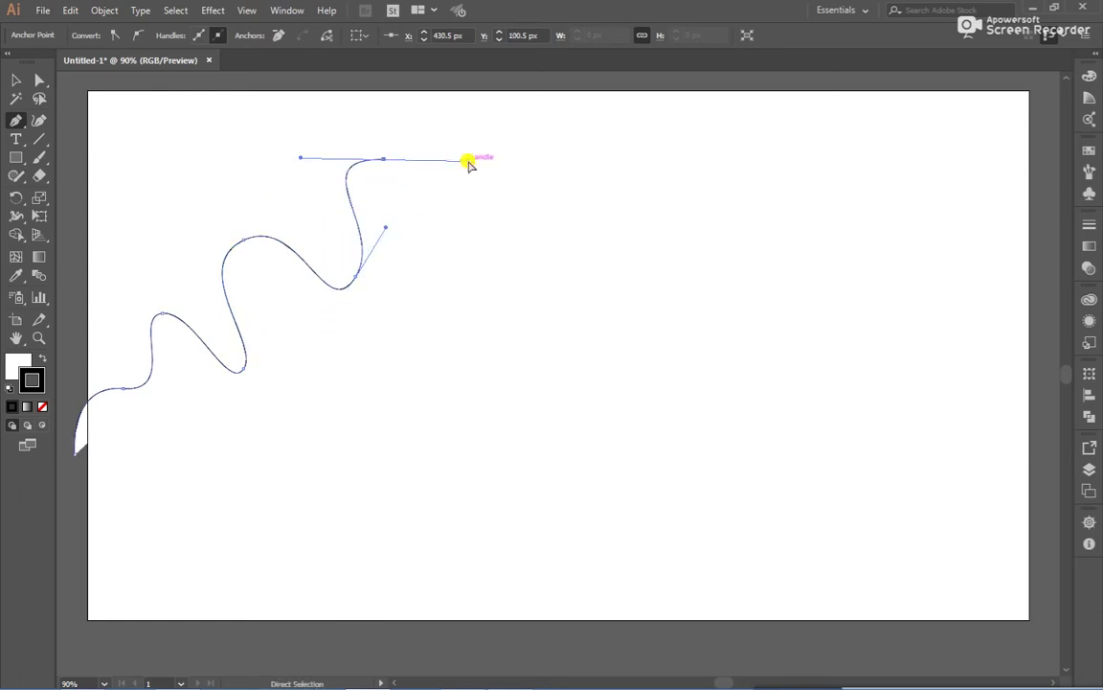
key("ctrl+z")
- Continue the curve with a tall peak and deep dip, ending it past the top-right corner
scroll(451, 171, "up", 1)
left_click_drag(484, 192, 594, 178)
left_click_drag(657, 254, 721, 219)
scroll(737, 141, "right", 2)
left_click_drag(751, 121, 893, 190)
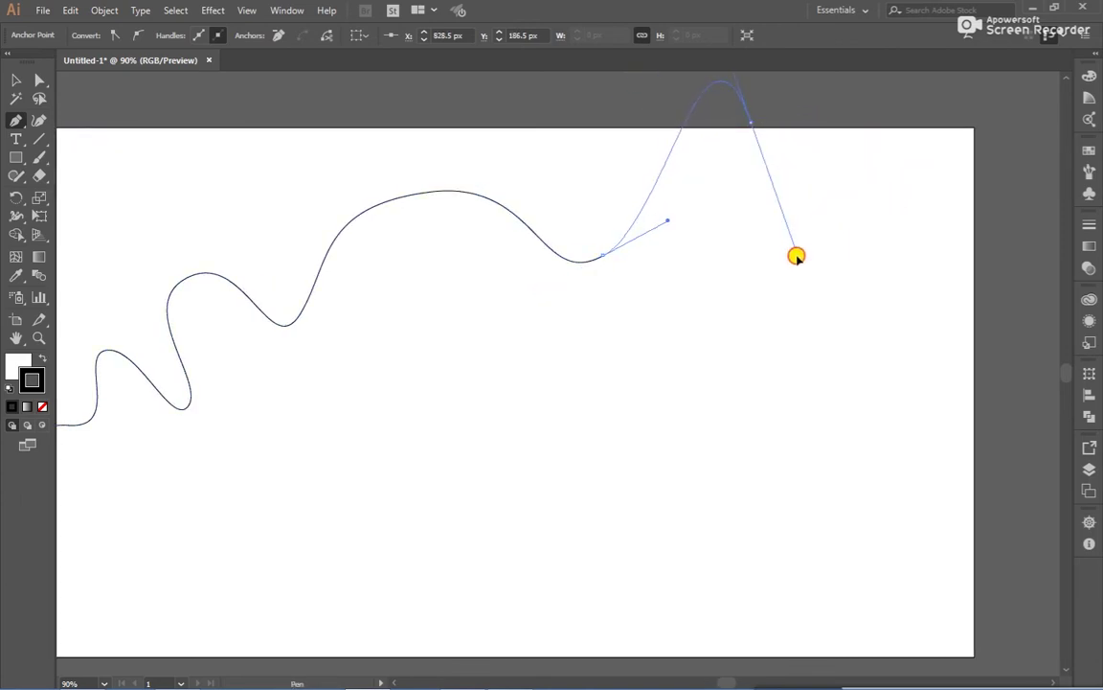
left_click_drag(798, 255, 796, 254)
left_click_drag(829, 337, 1023, 114)
key("ctrl+minus")
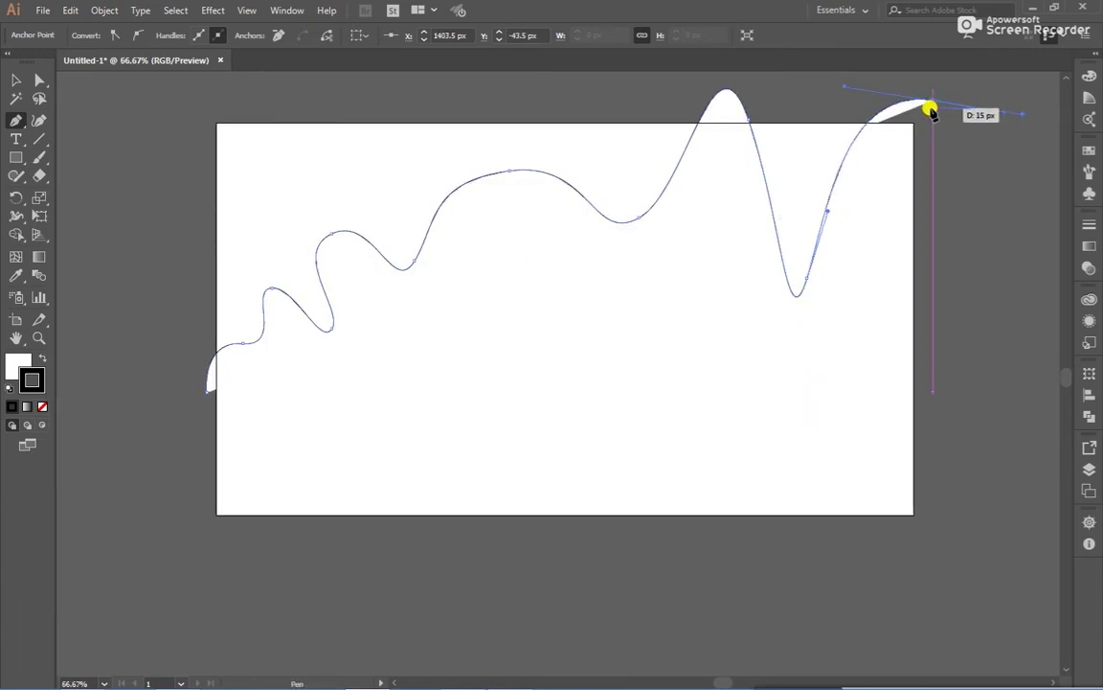
left_click_drag(931, 112, 16, 80)
left_click(17, 80)
- Set the wavy curve's fill to None and apply a gradient to its stroke
left_click(135, 232)
left_click(278, 295)
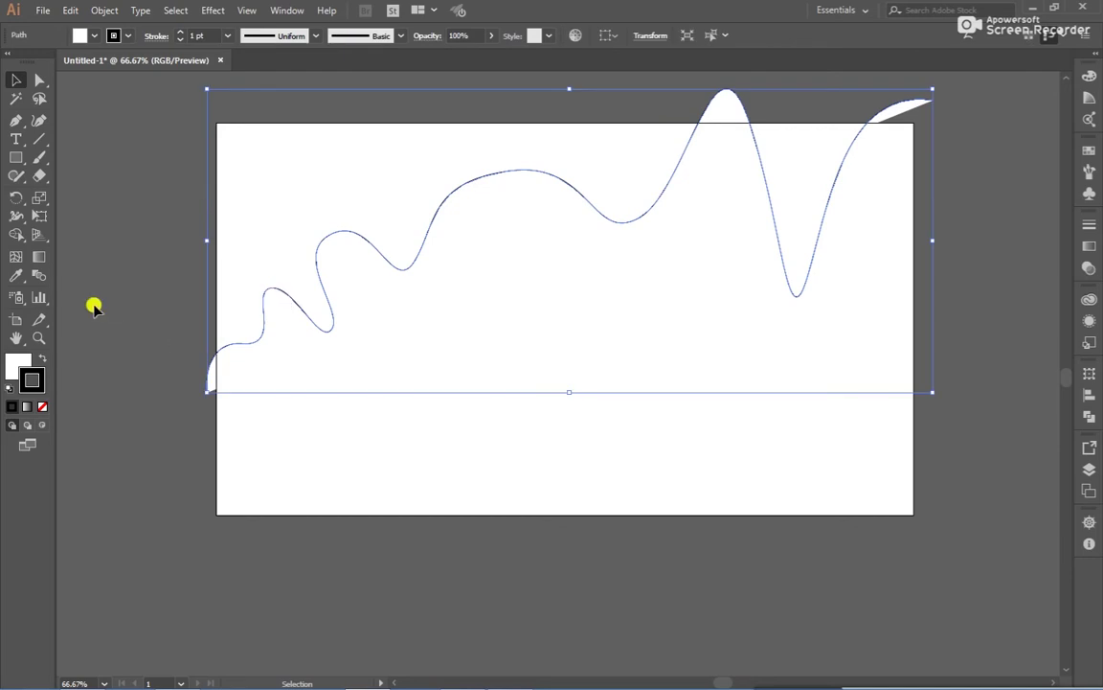
left_click(23, 358)
left_click(42, 404)
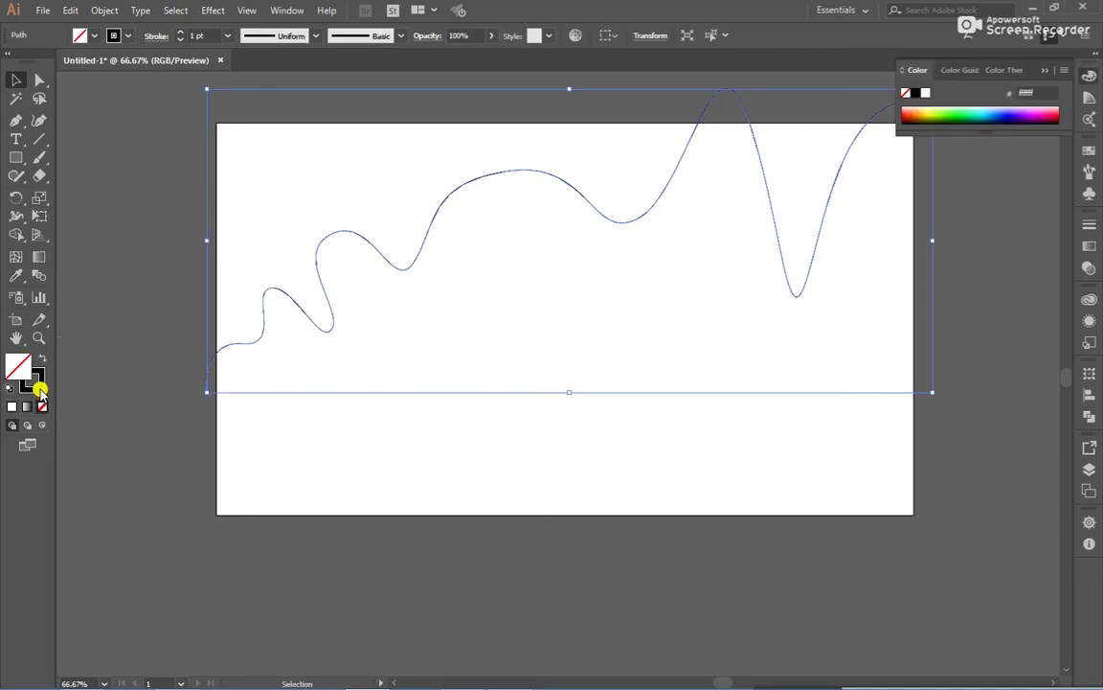
left_click(40, 387)
left_click(29, 406)
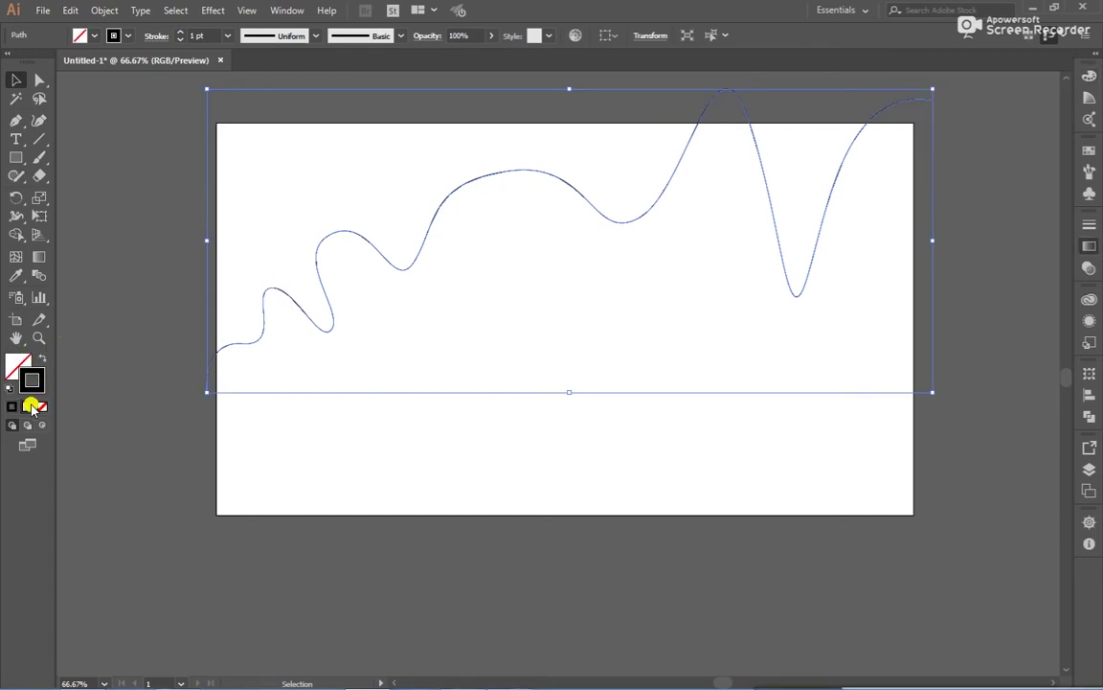
- Set the gradient's start stop to cyan and end stop to magenta
left_click(907, 343)
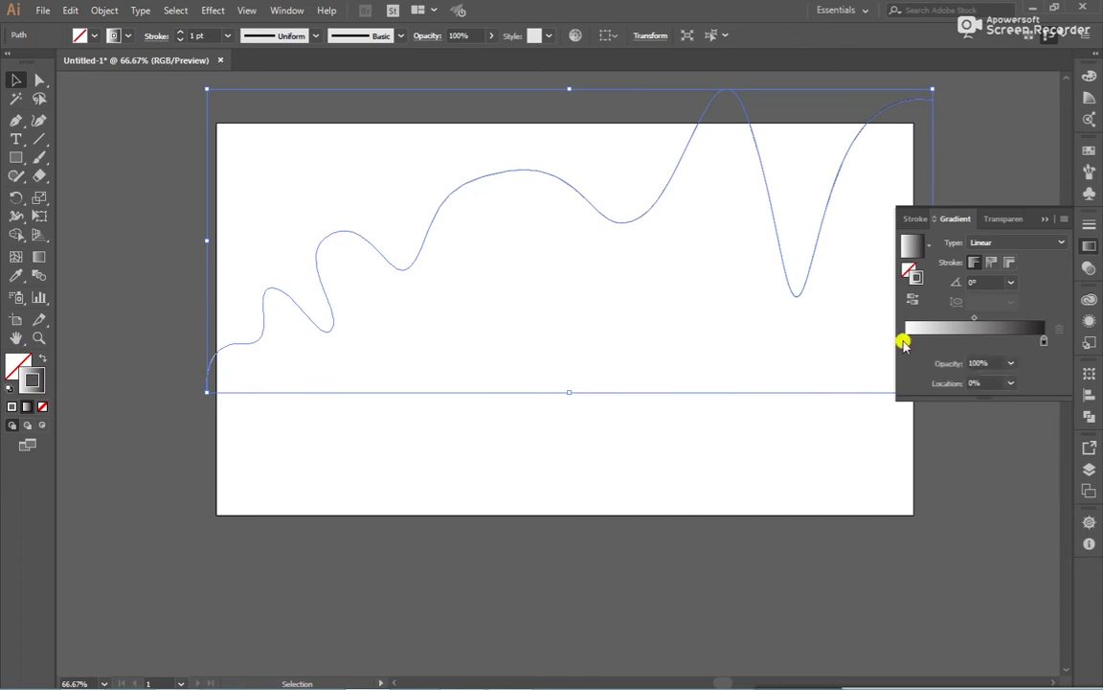
double_click(906, 343)
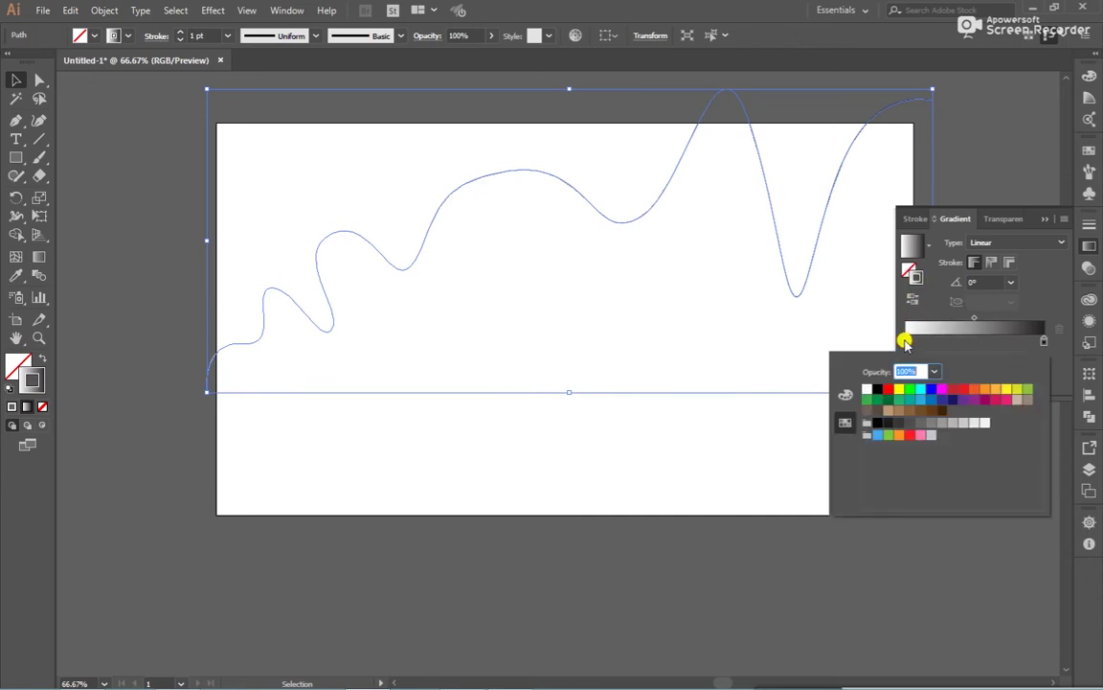
left_click(920, 389)
left_click(1046, 343)
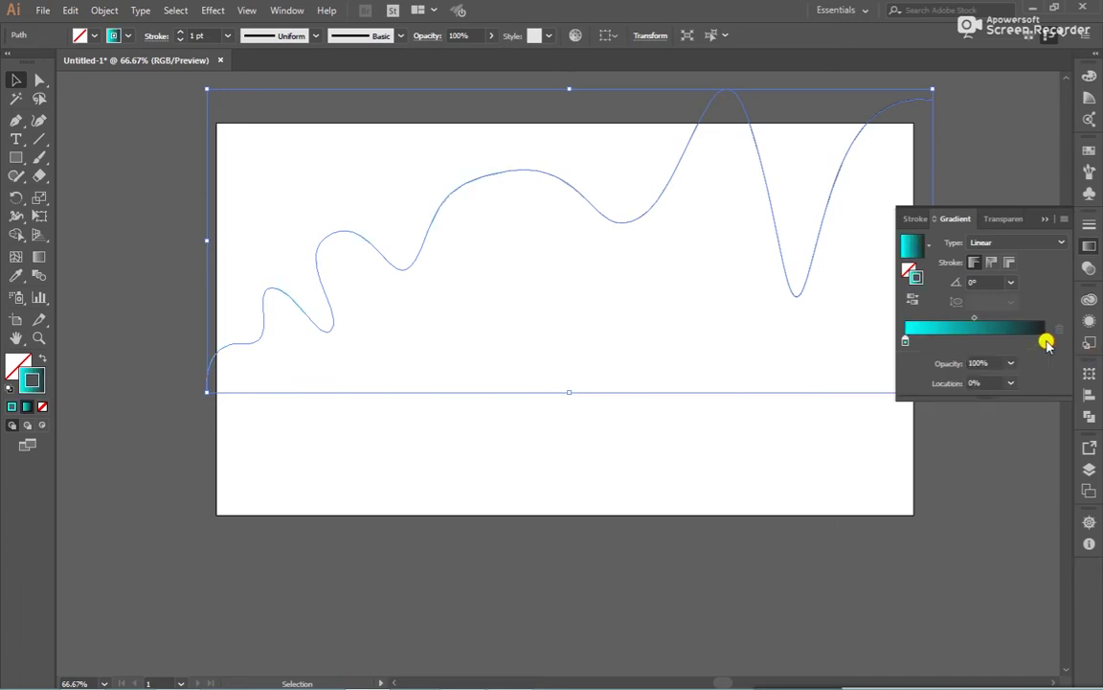
double_click(1043, 341)
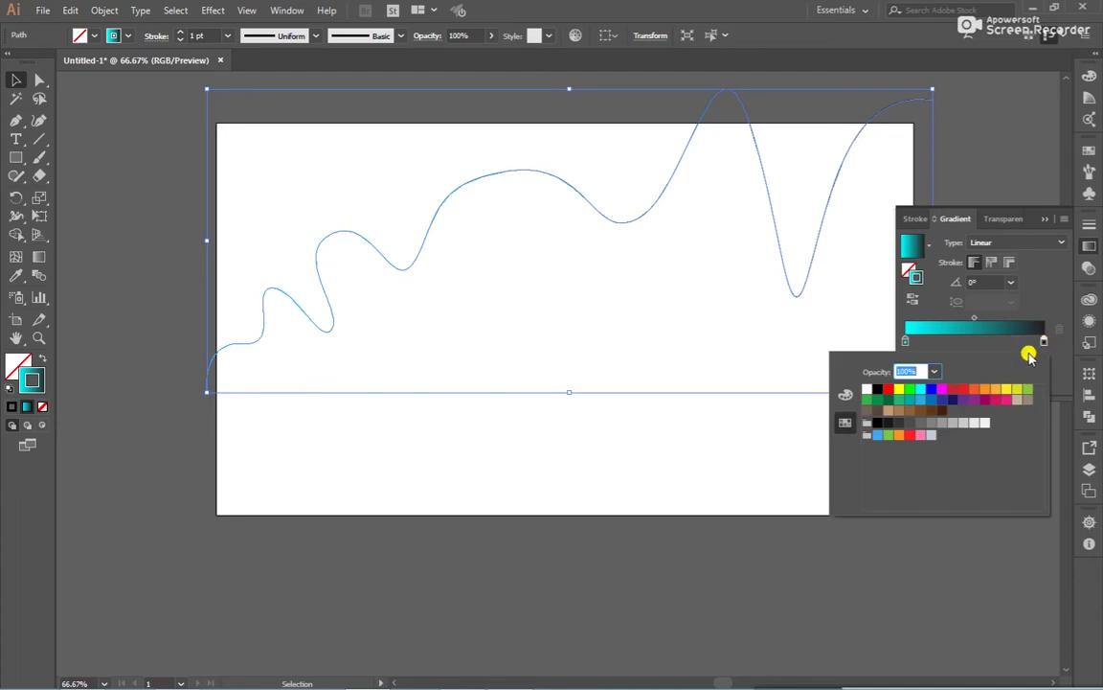
left_click(936, 391)
left_click(1030, 275)
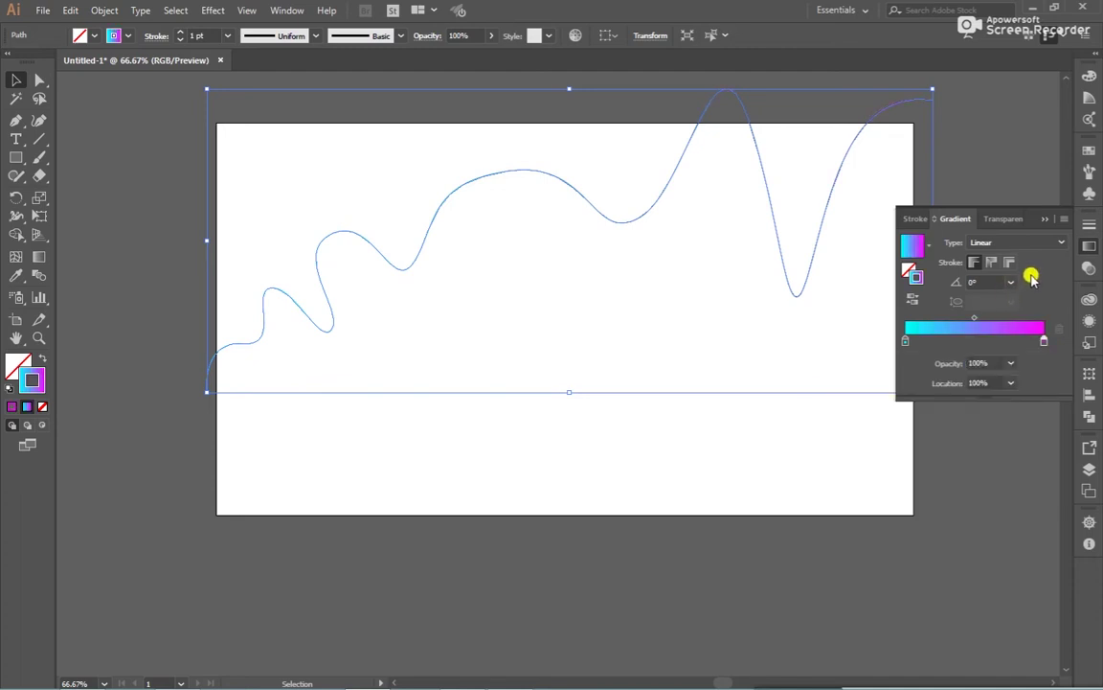
left_click(1044, 219)
left_click(409, 324)
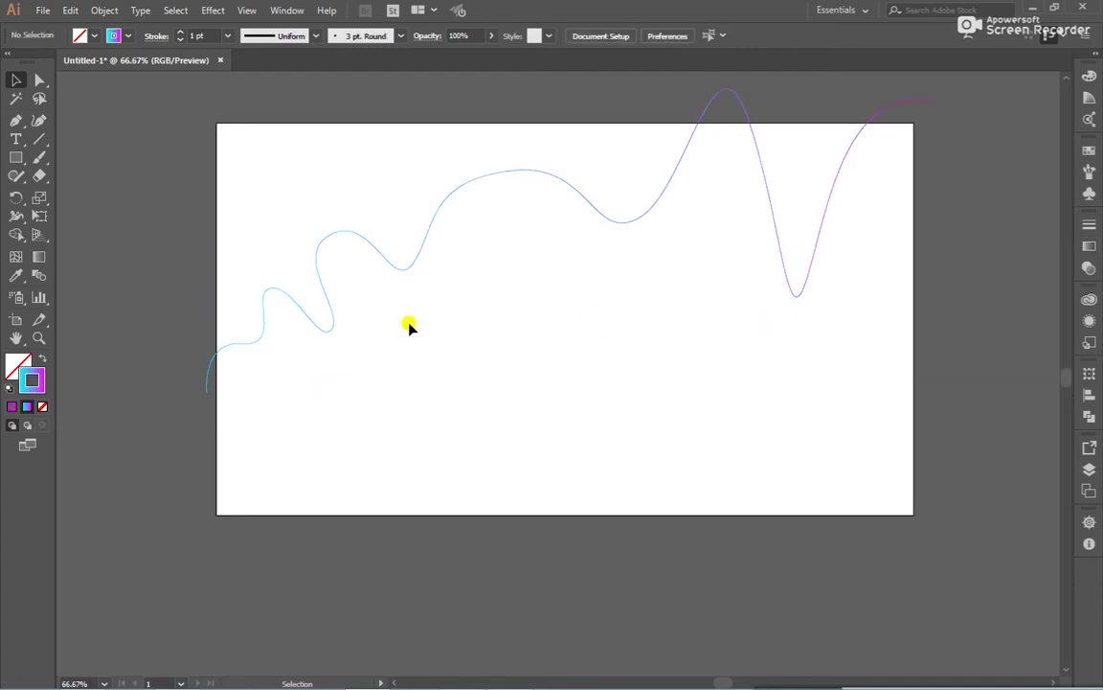
left_click(399, 271)
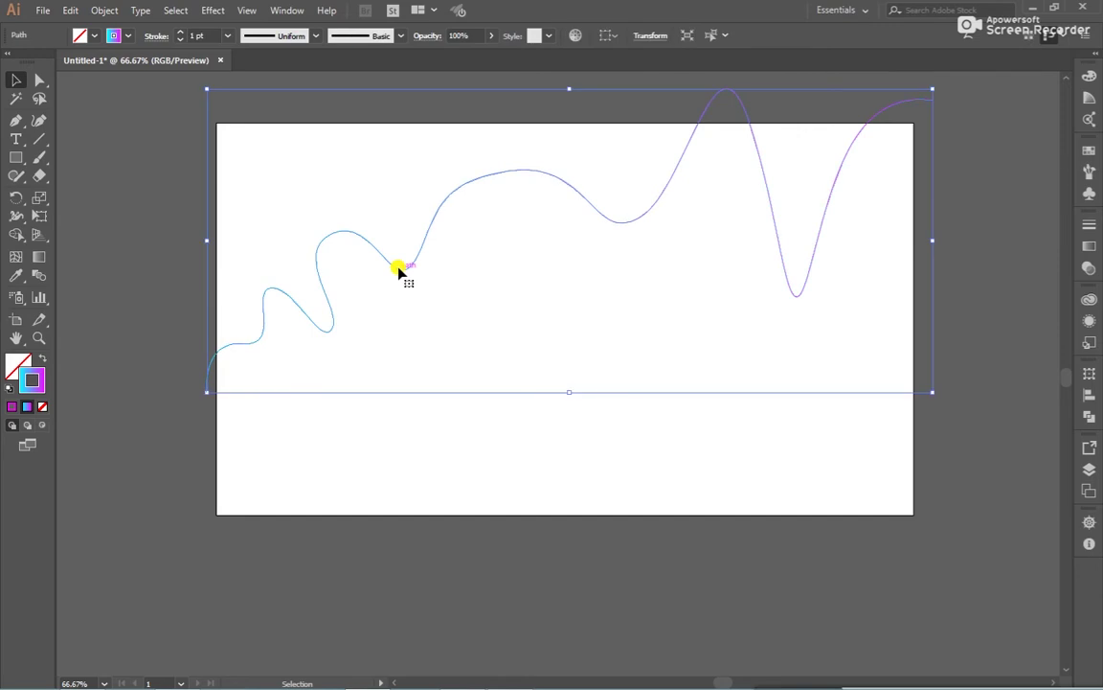
- Duplicate the gradient curve, placing the copy lower and to the right
mouse_move(399, 271)
left_mouse_down()
mouse_move(421, 367)
mouse_move(450, 418)
mouse_move(485, 444)
mouse_move(479, 469)
left_mouse_up()
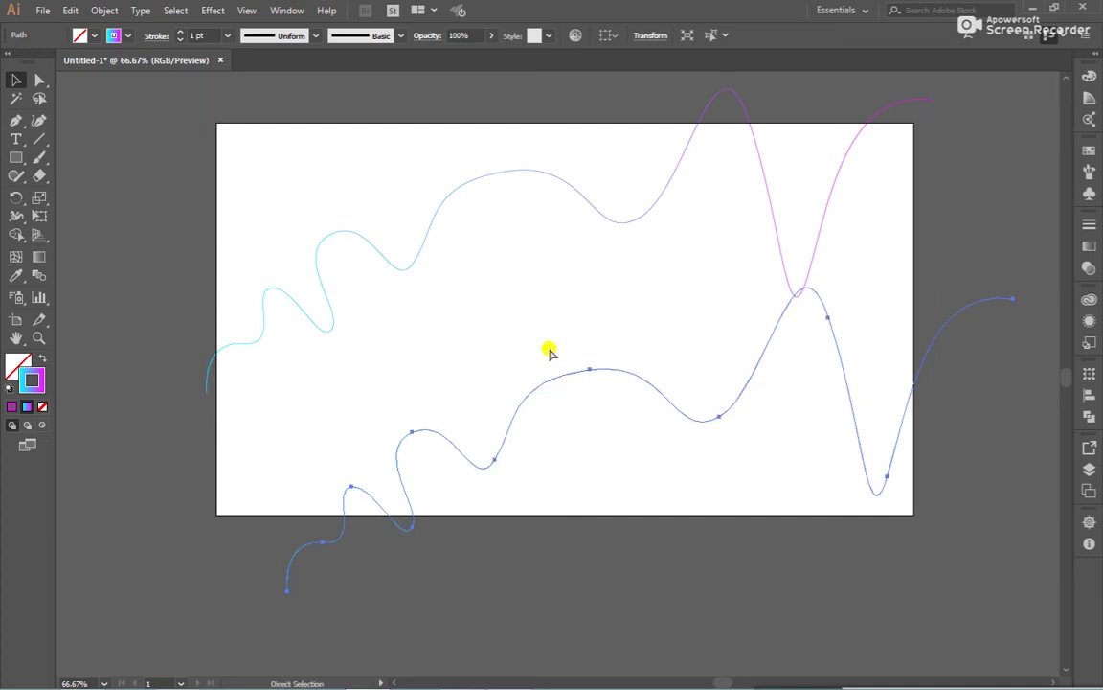
scroll(548, 351, "right", 2)
left_click(770, 304)
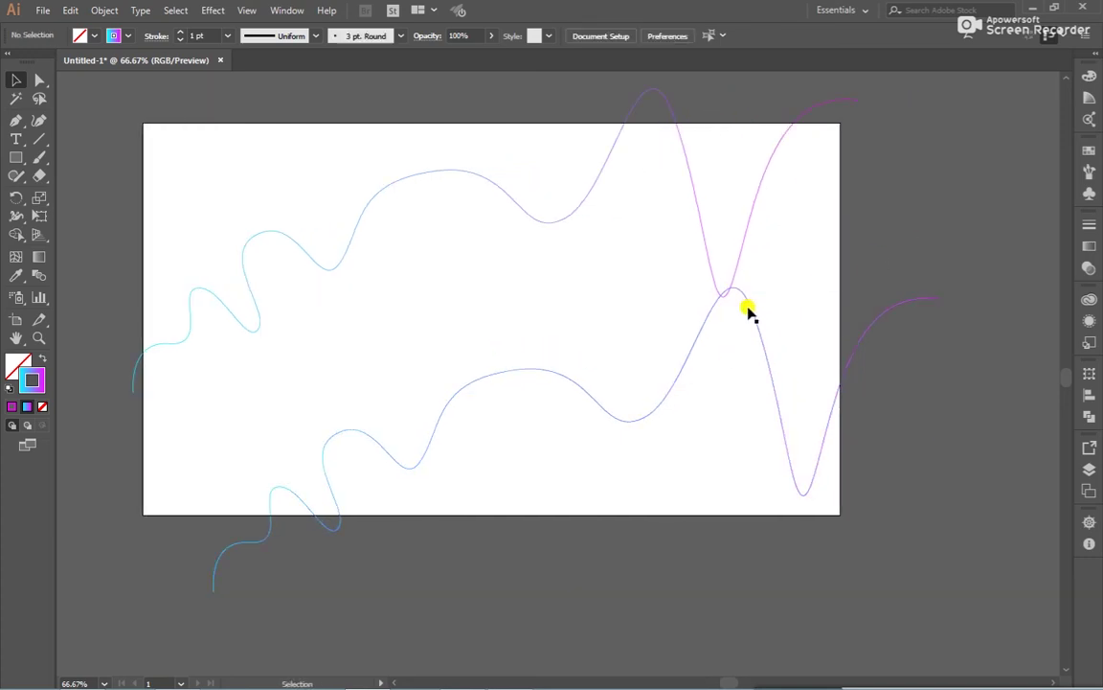
left_click(752, 306)
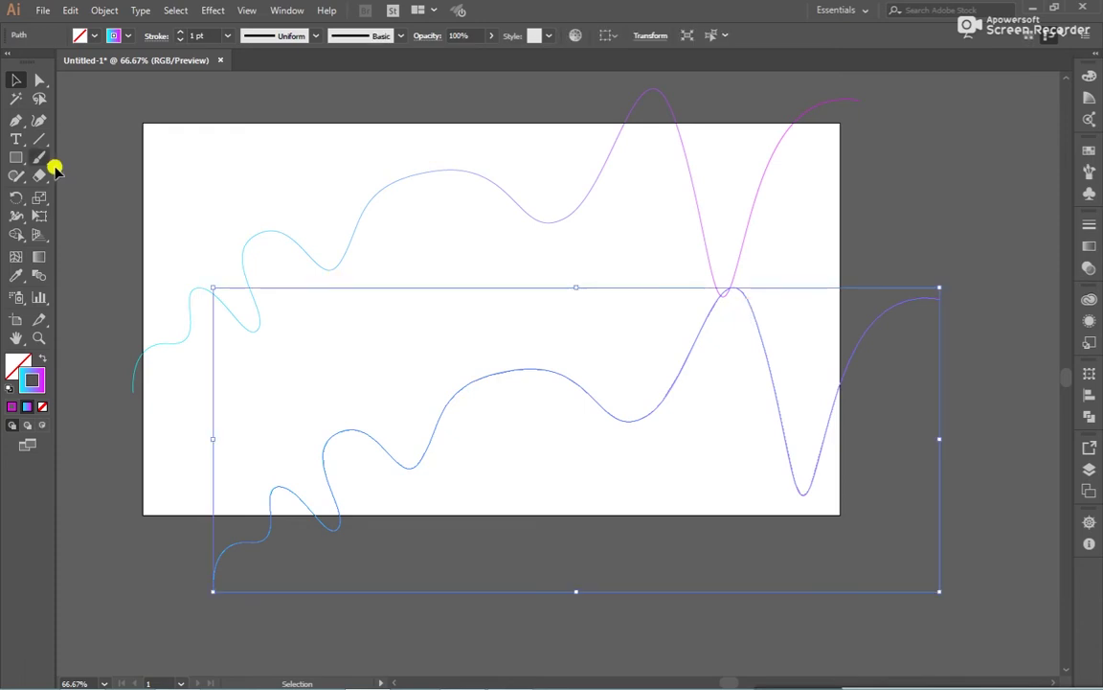
- Drag the lower copy's anchor and direction handles so its right end swoops toward the bottom edge
left_click(39, 80)
left_click(753, 317)
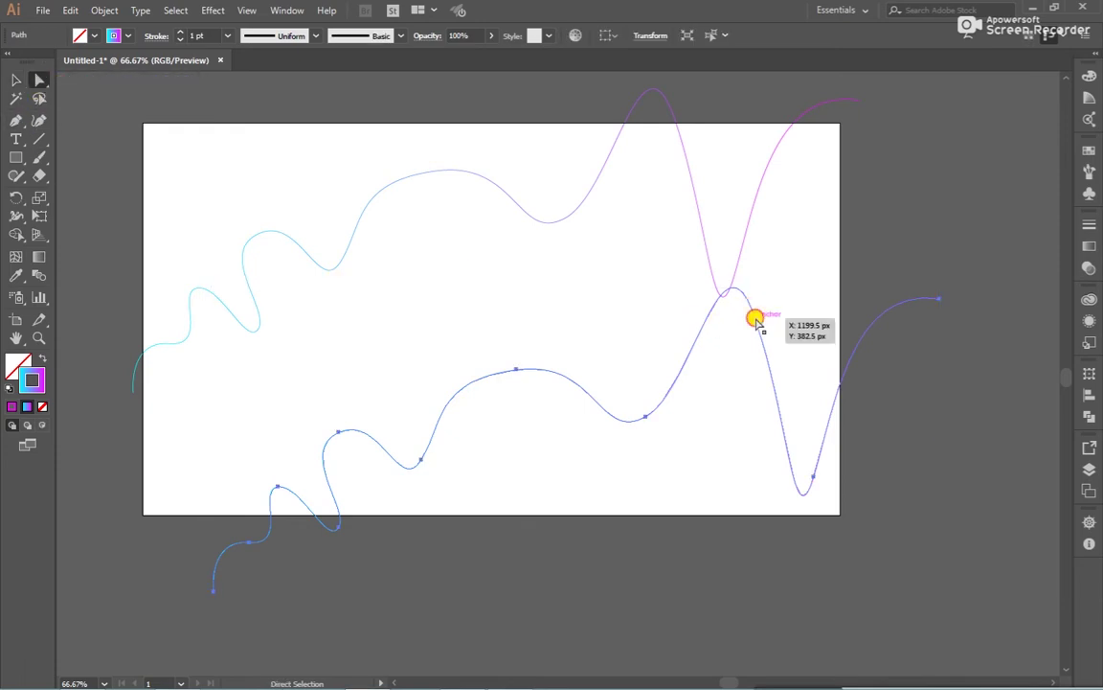
left_click_drag(724, 221, 697, 308)
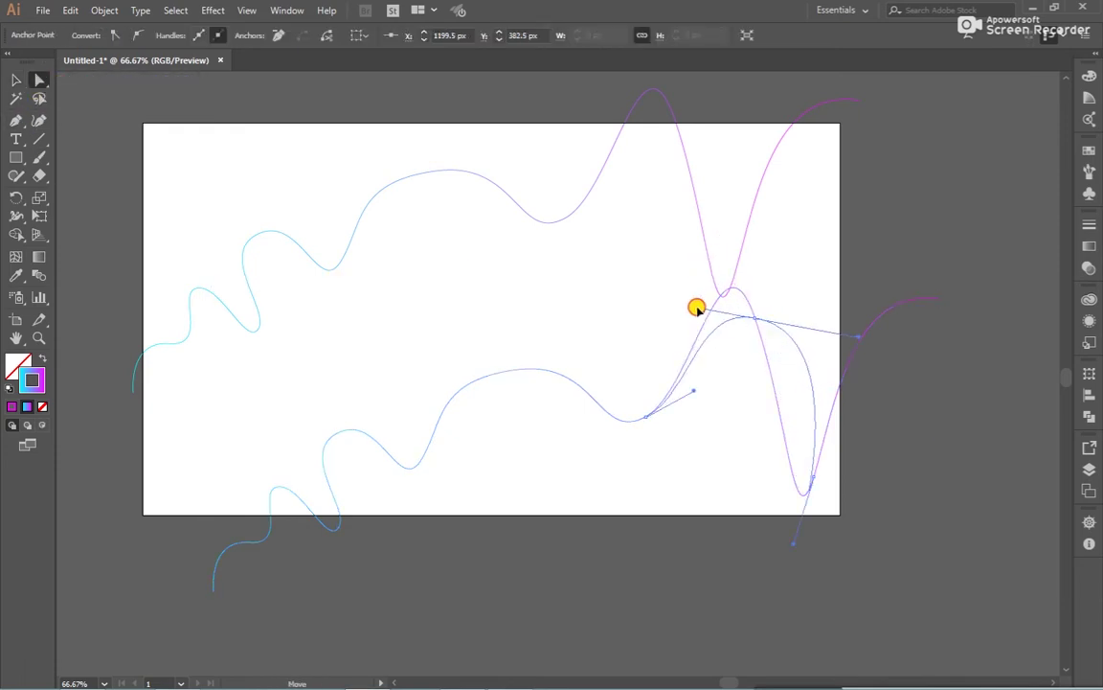
left_click_drag(862, 340, 800, 397)
left_click_drag(754, 326, 755, 364)
left_click(956, 207)
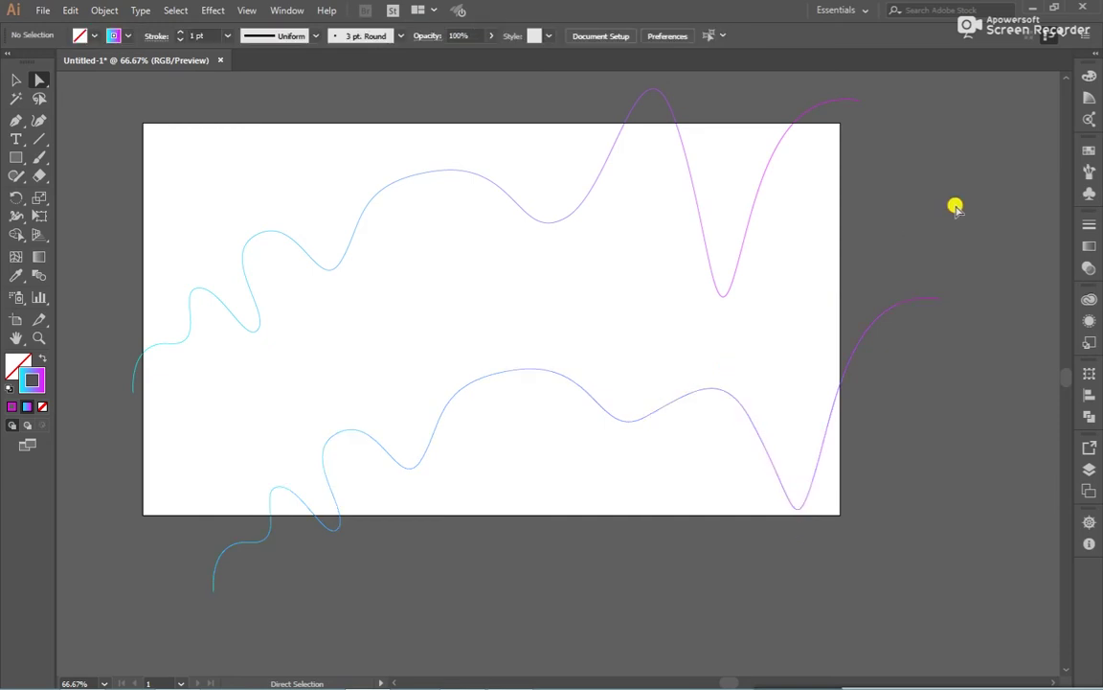
left_click(695, 393)
left_click(904, 313)
scroll(564, 330, "down", 2)
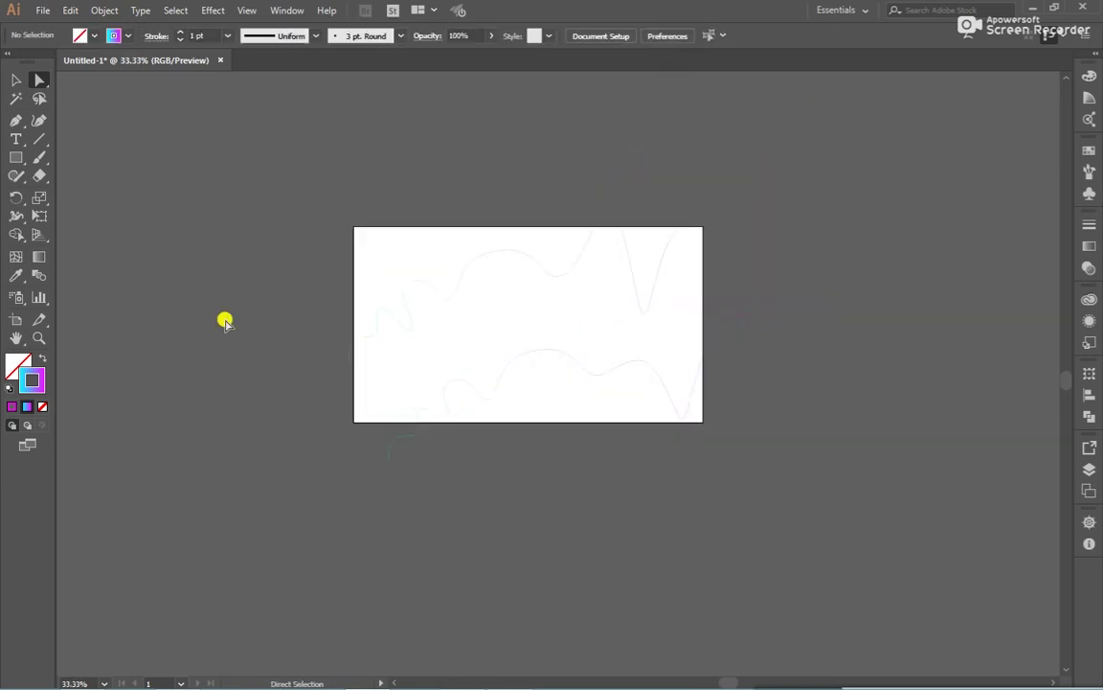
left_click(16, 80)
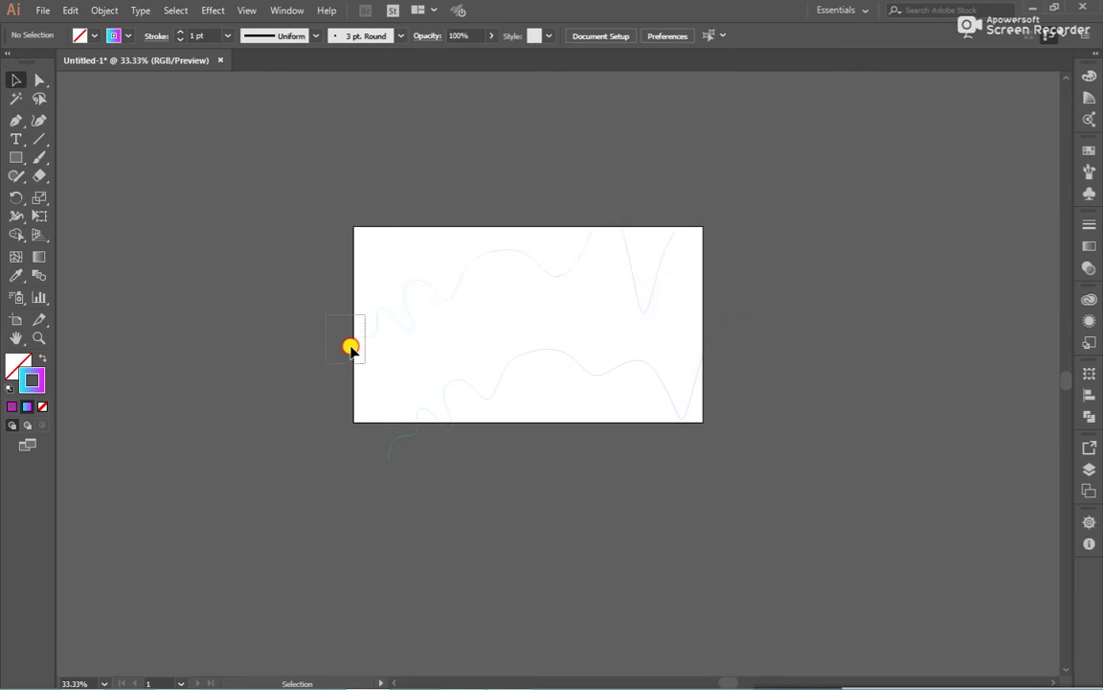
- Select both wavy paths and set Blend Options spacing to Specified Steps, 500
left_click_drag(350, 347, 453, 469)
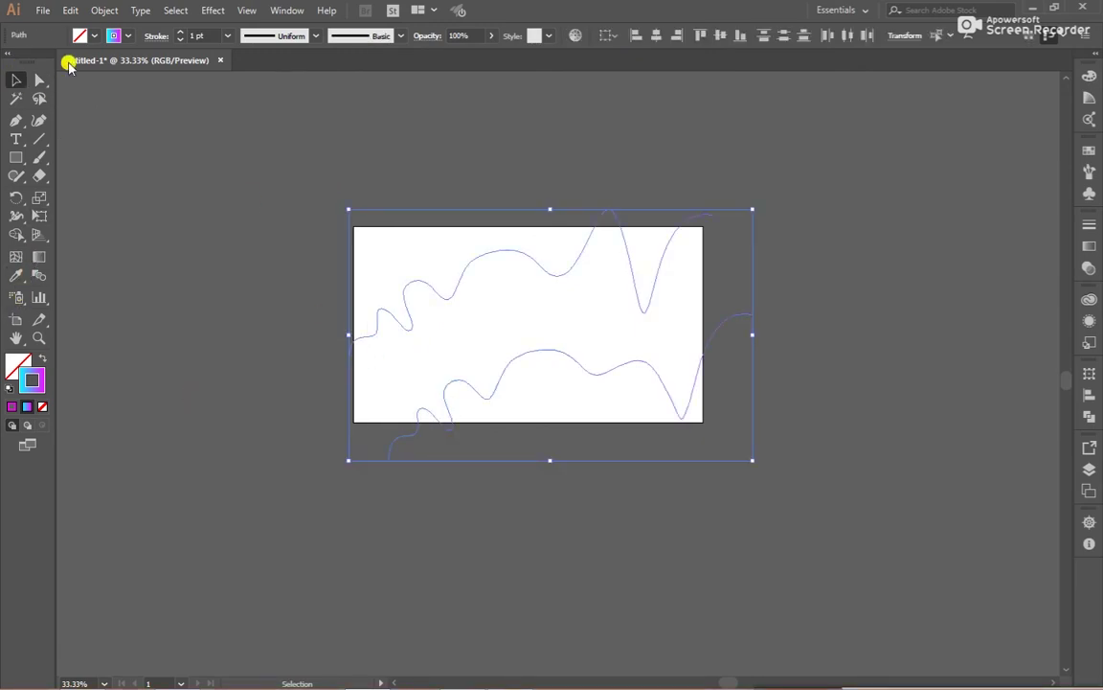
left_click(100, 10)
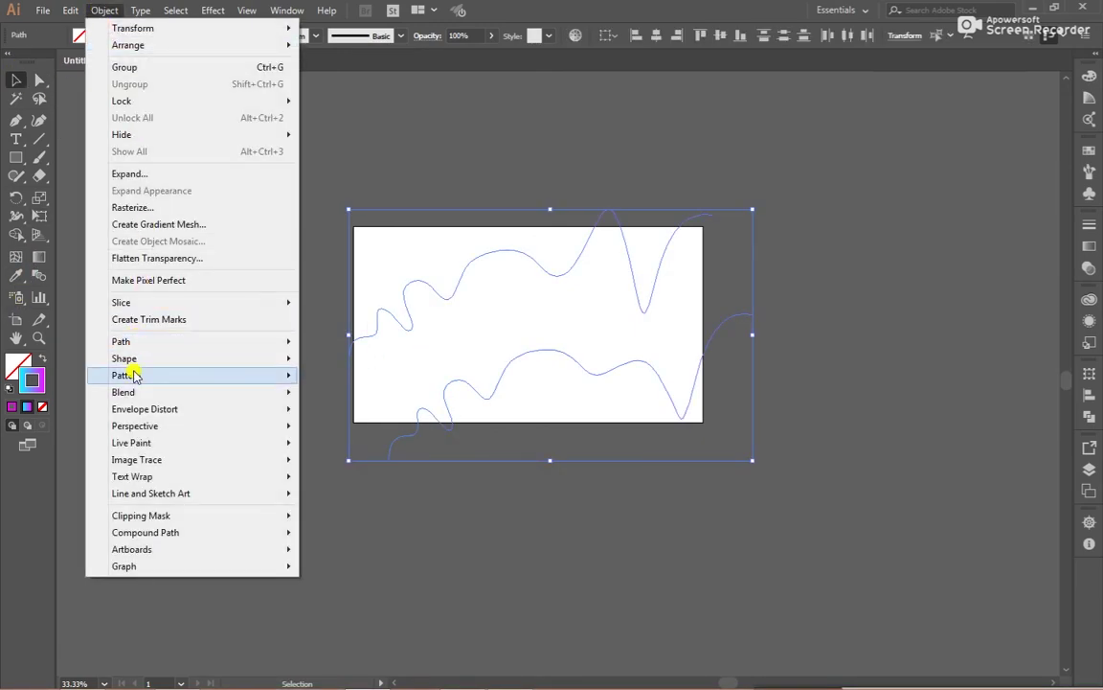
mouse_move(133, 375)
mouse_move(207, 395)
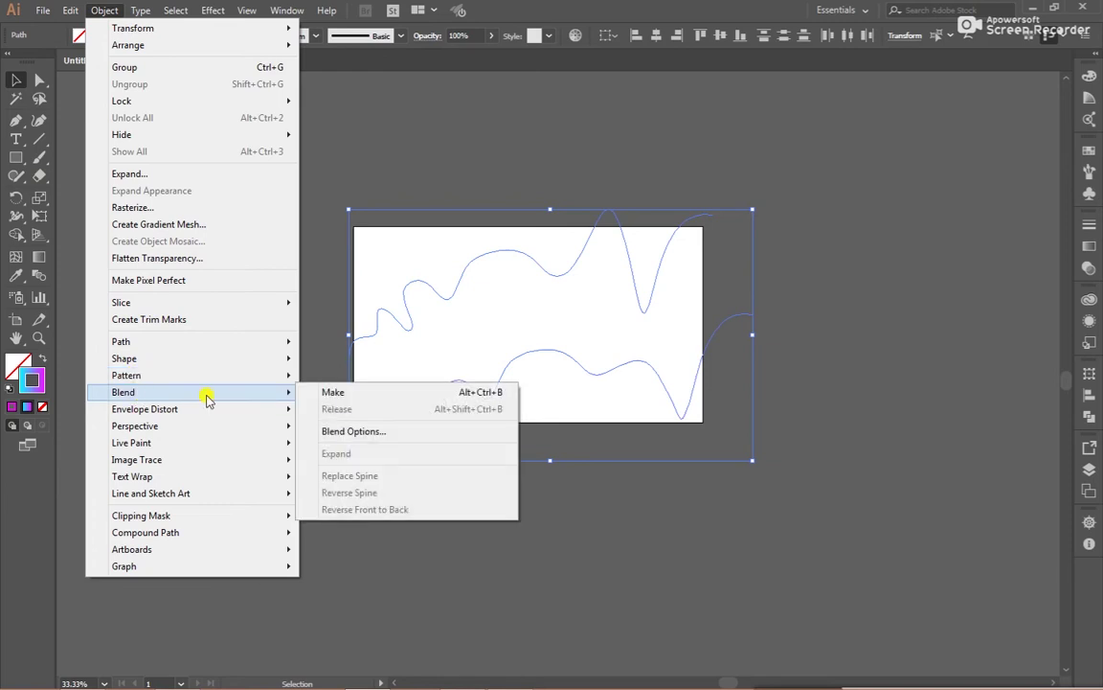
left_click(362, 432)
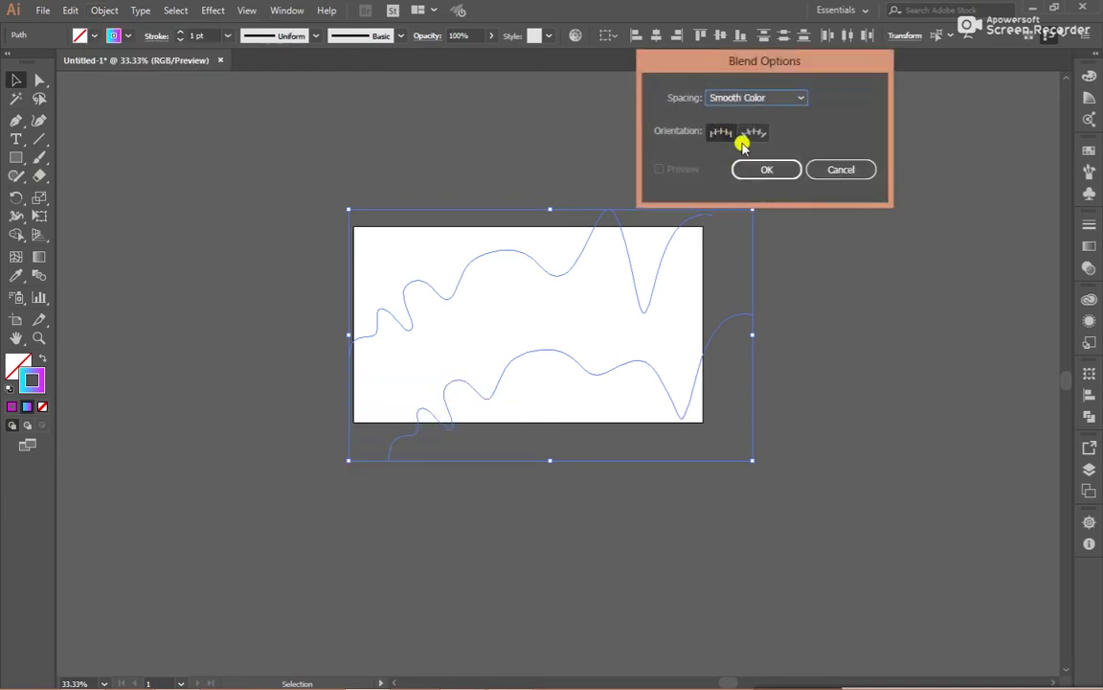
left_click(778, 97)
left_click(748, 129)
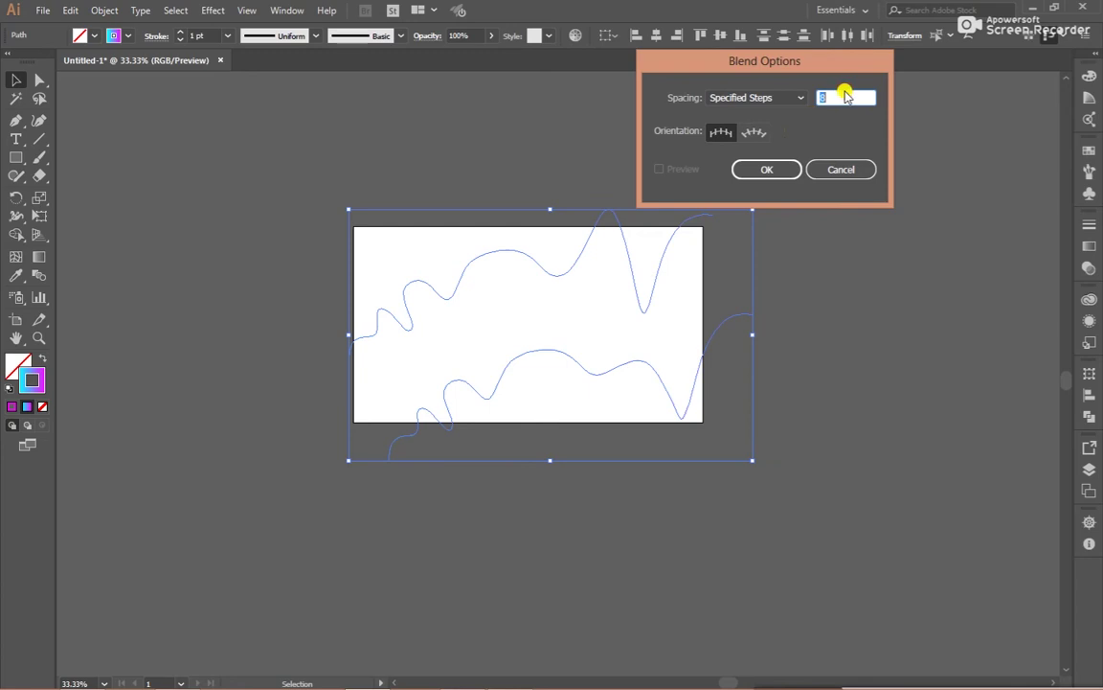
type("500")
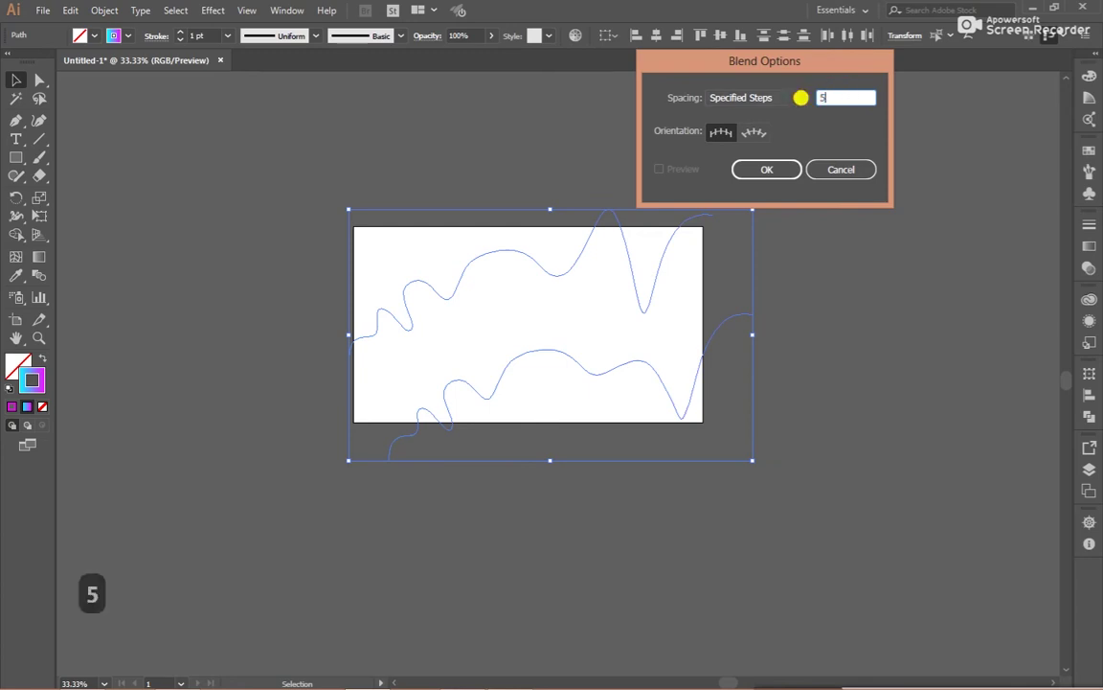
left_click(761, 168)
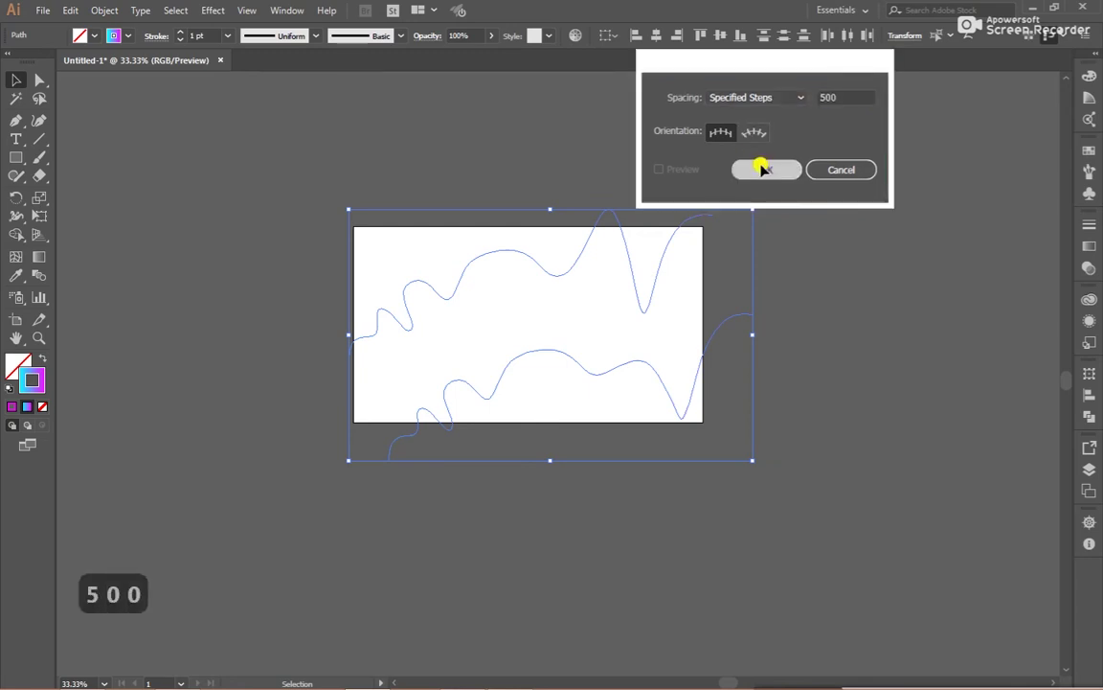
- Make the blend between the two paths via Object > Blend > Make
left_click(107, 12)
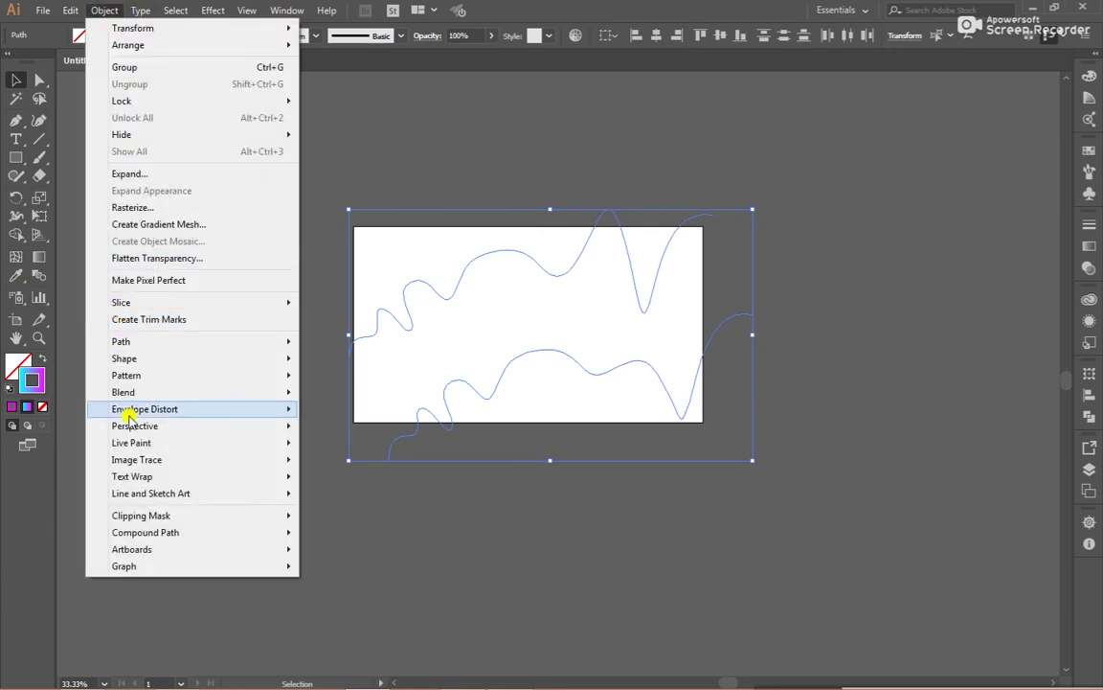
mouse_move(138, 387)
left_click(333, 395)
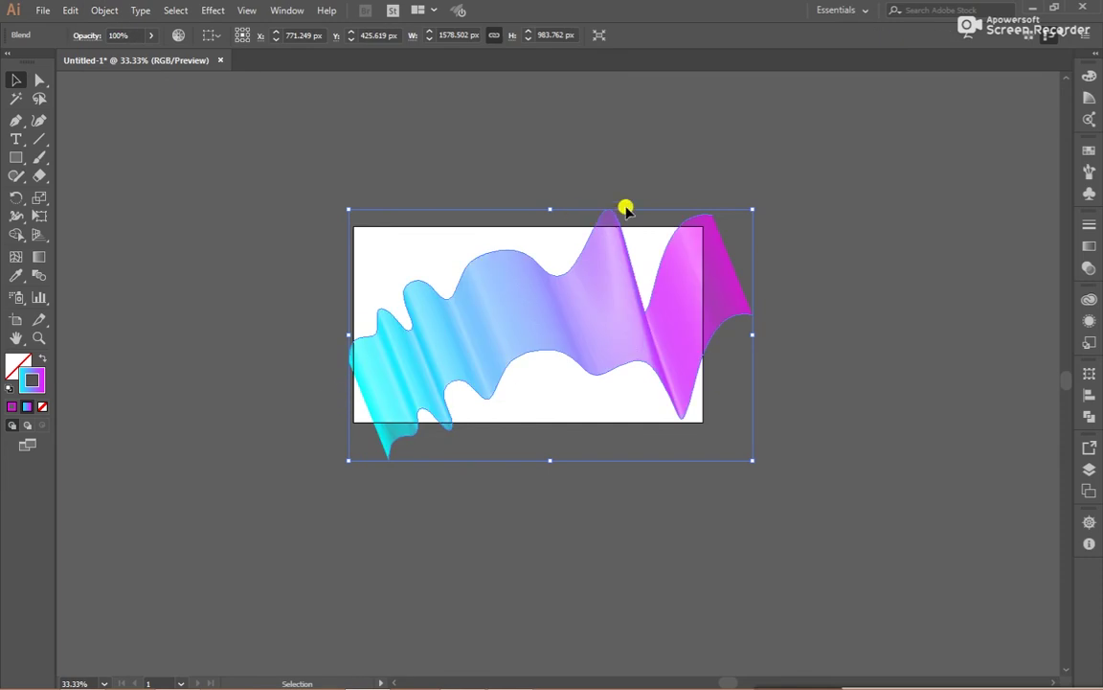
- Deselect the new ribbon blend and zoom in to 50% to inspect it
left_click(736, 167)
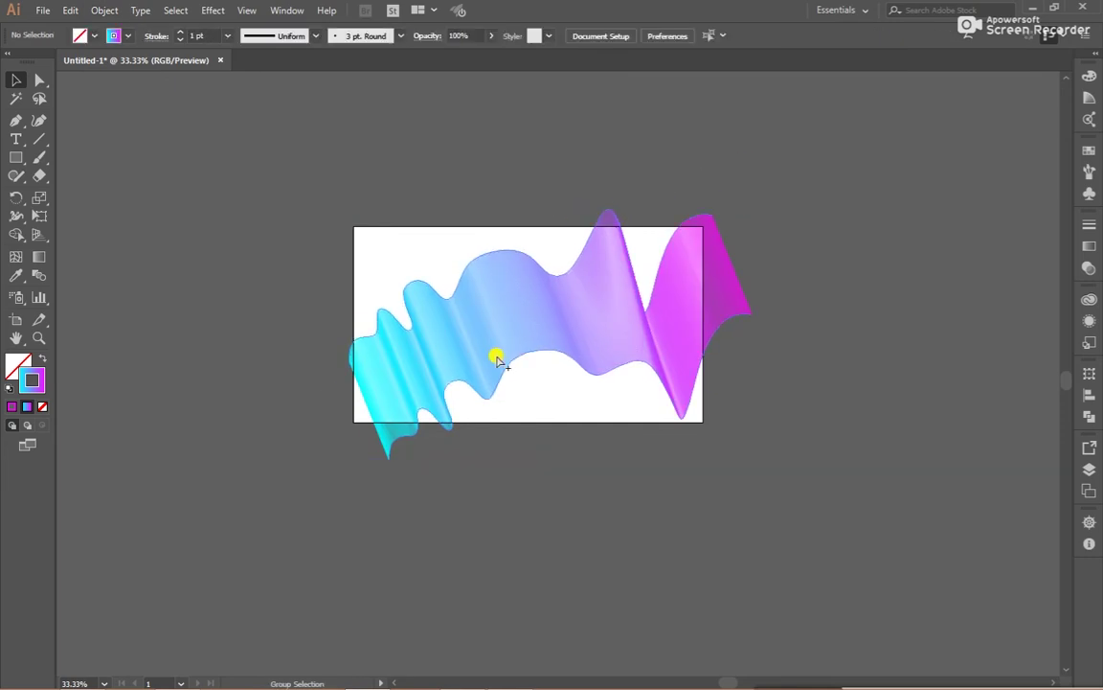
scroll(497, 360, "up", 1)
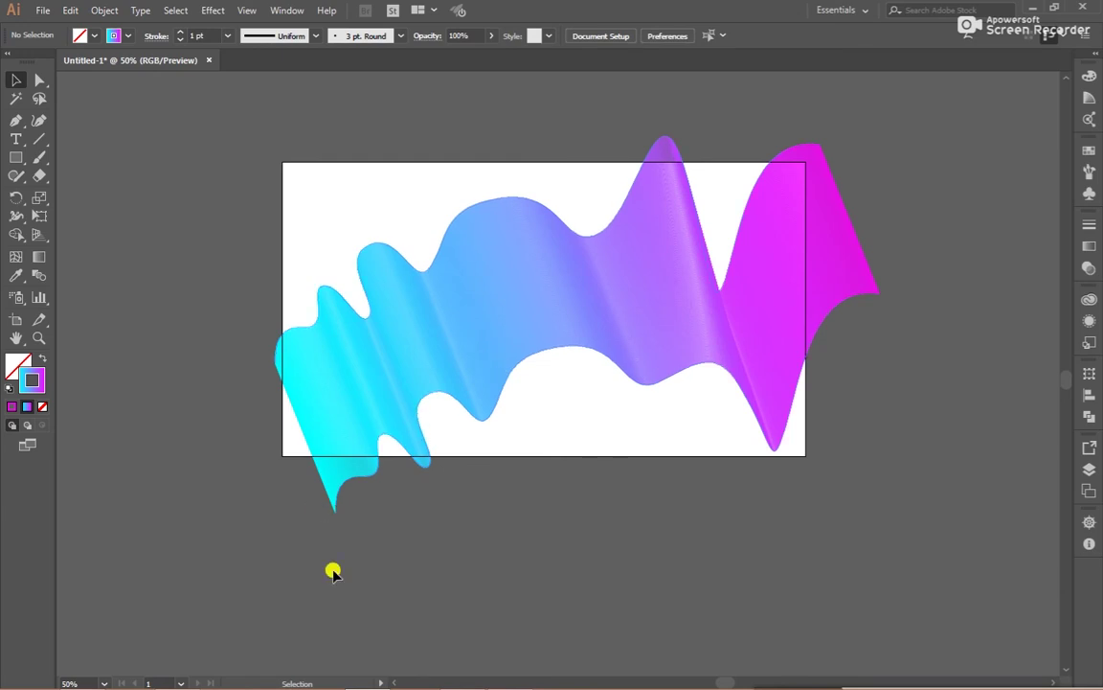
scroll(525, 479, "up", 1)
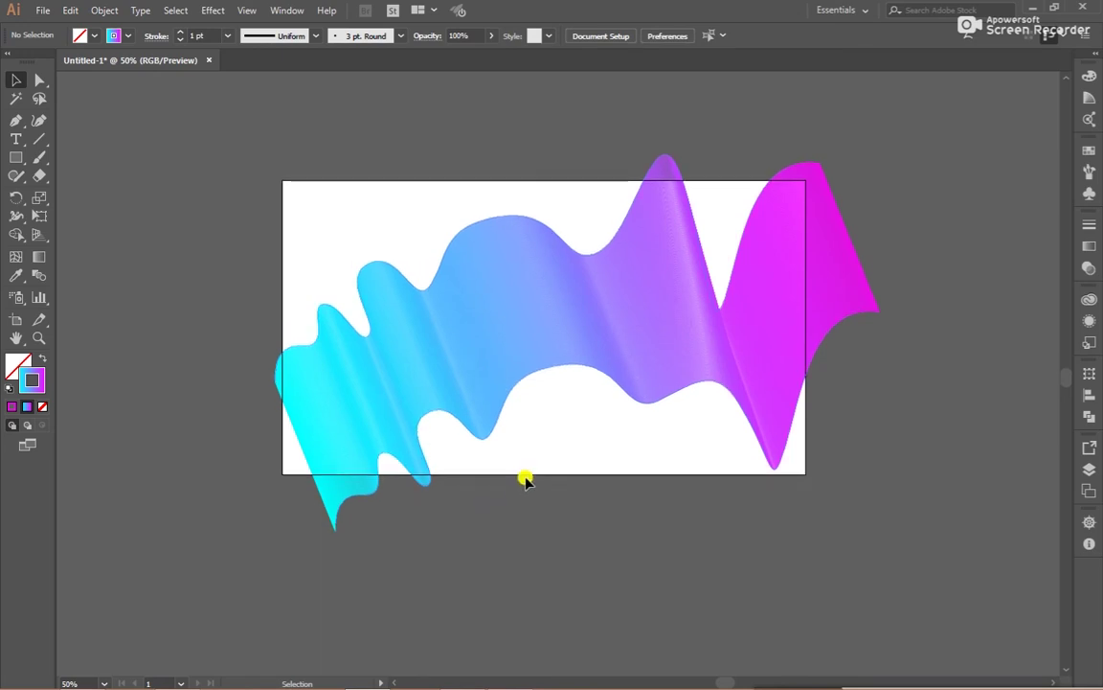
- Select the ribbon's top edge anchor and bring up the Gradient panel from the Window menu
key("a")
left_click_drag(517, 482, 603, 192)
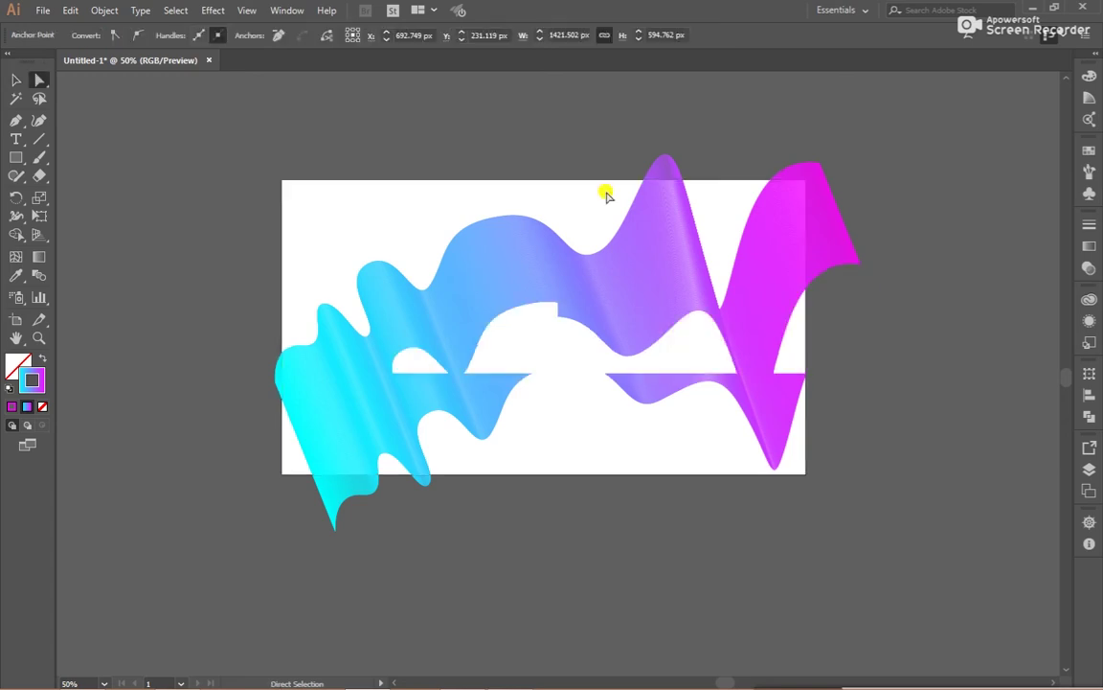
left_click(594, 158)
scroll(793, 170, "up", 1)
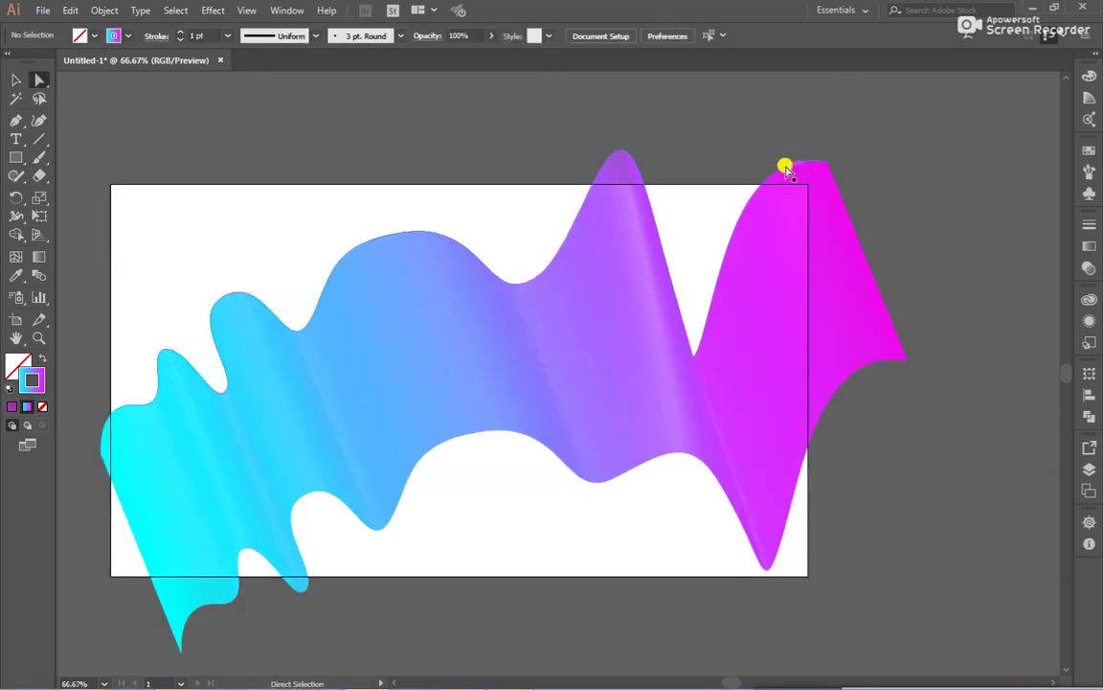
left_click(789, 169)
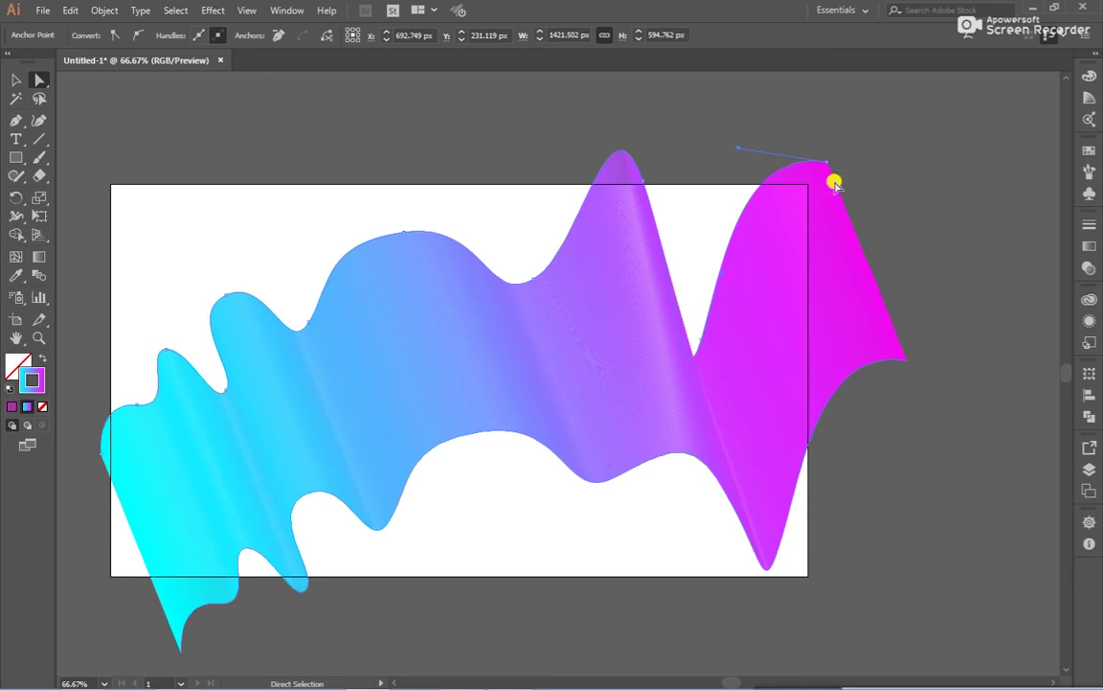
left_click(1089, 249)
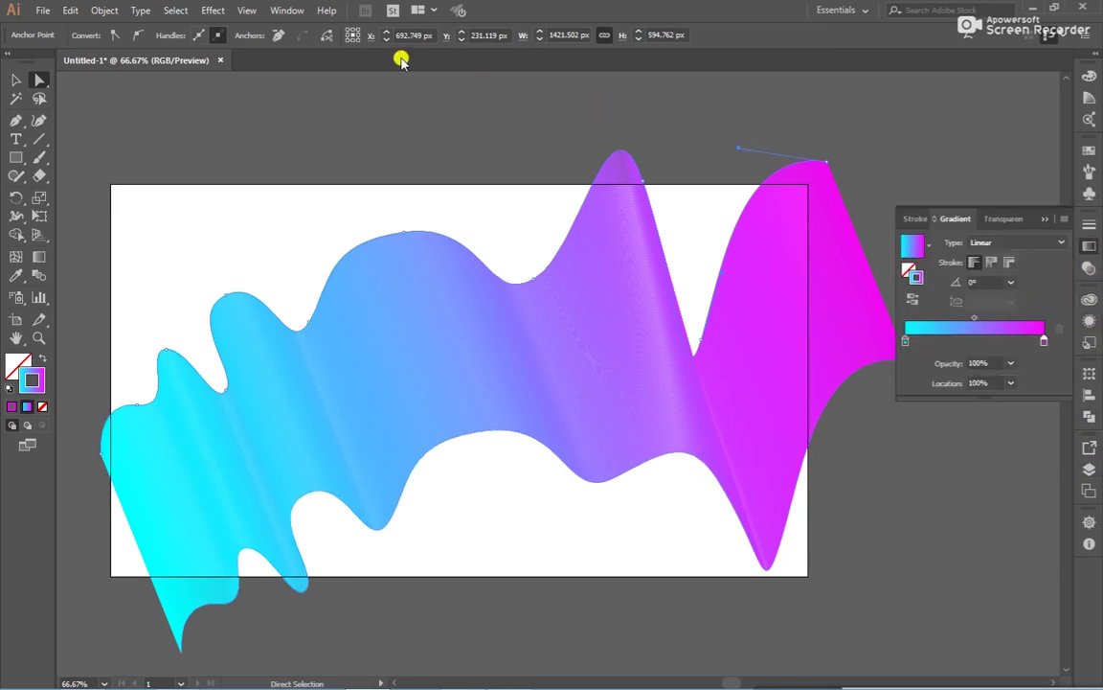
left_click(1091, 245)
left_click(285, 10)
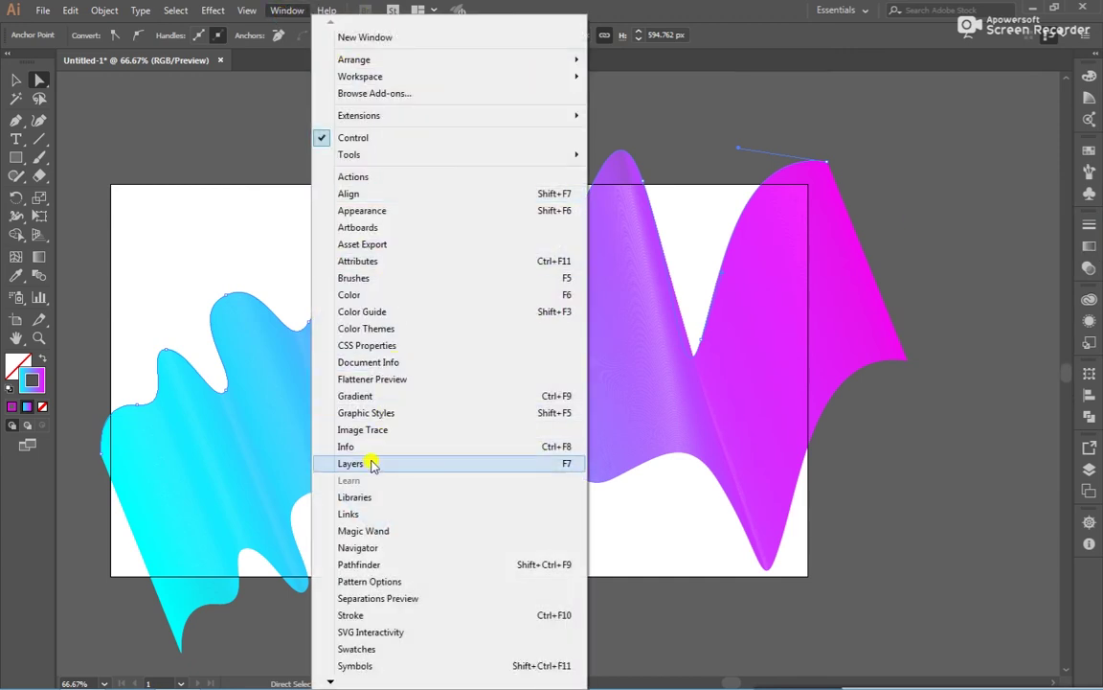
left_click(392, 394)
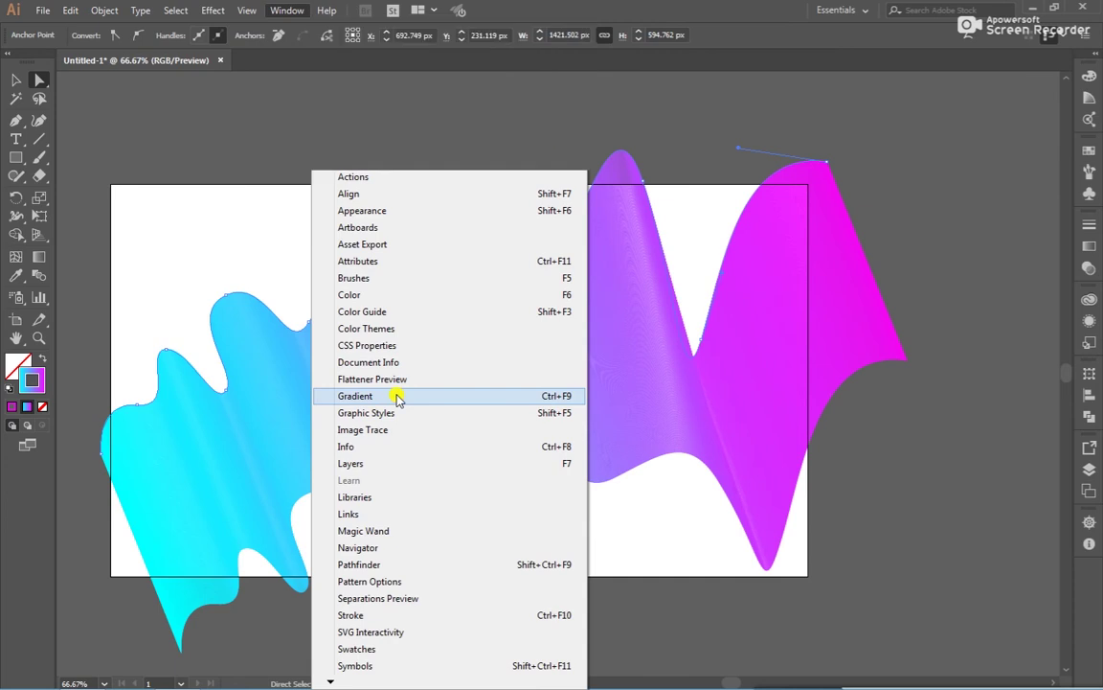
- Cancel the Color Picker and give the top edge path a solid cyan colour
left_click(906, 340)
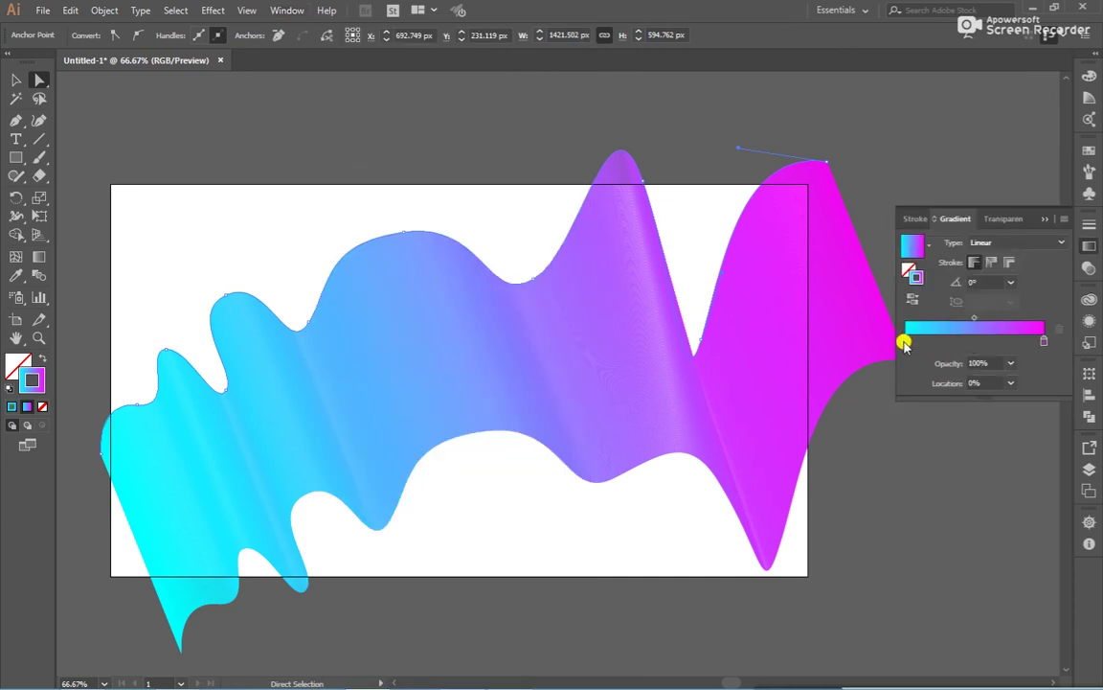
double_click(915, 276)
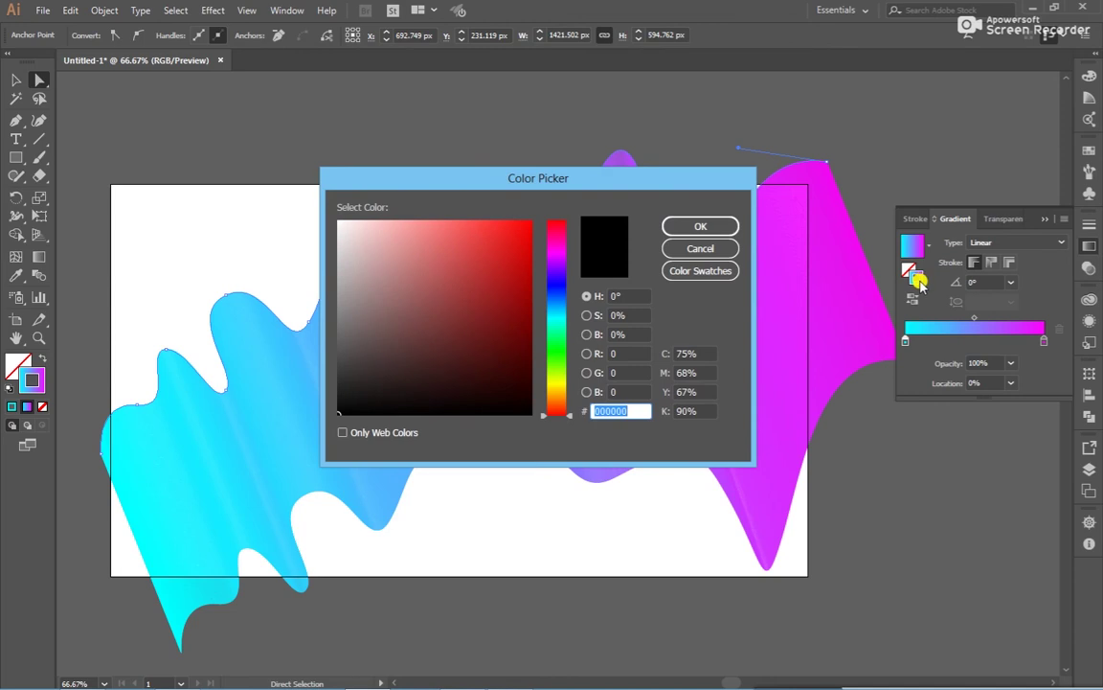
left_click(700, 248)
left_click(1044, 218)
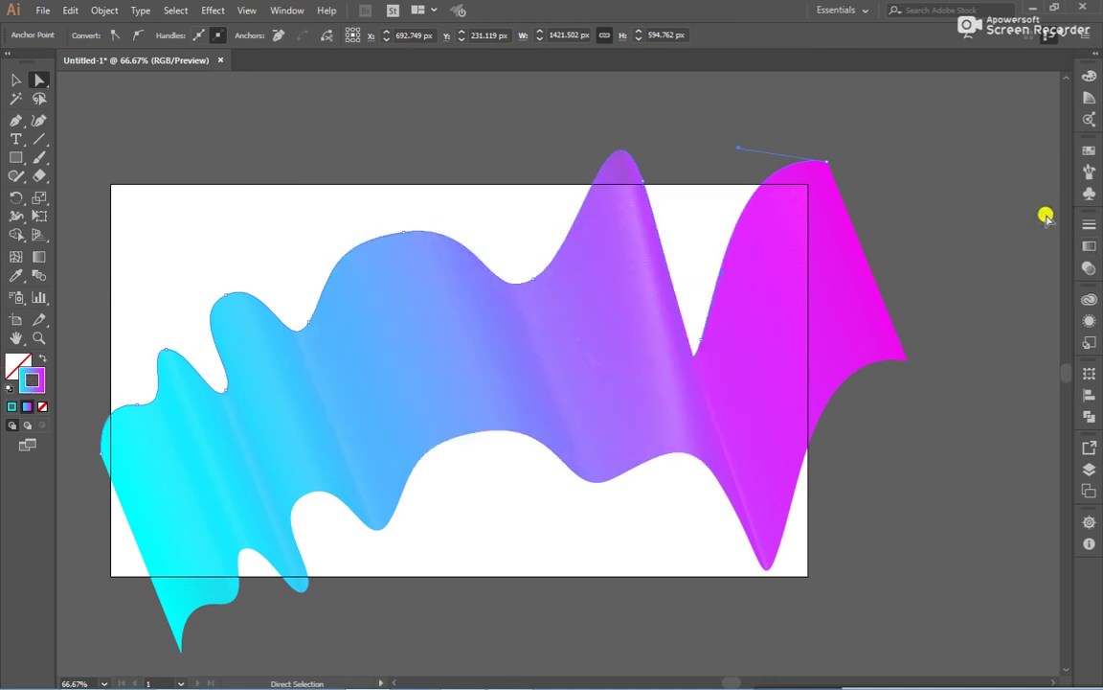
left_click(10, 407)
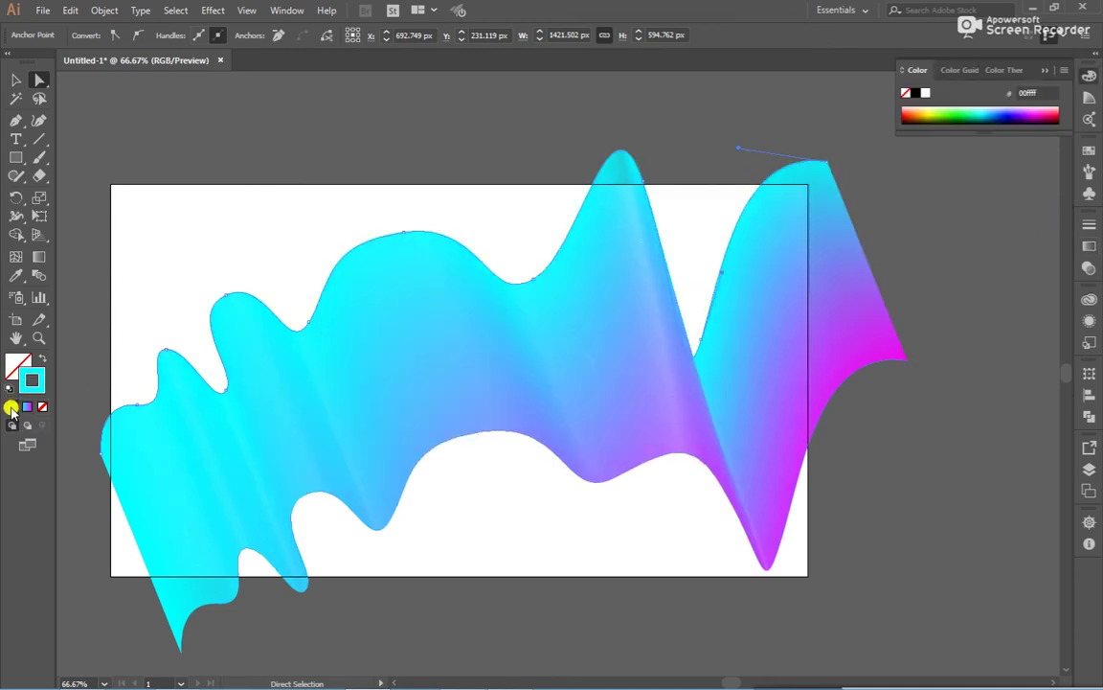
left_click(647, 492)
- Give the ribbon's bottom edge path solid magenta, then reselect the whole blend
left_click(362, 525)
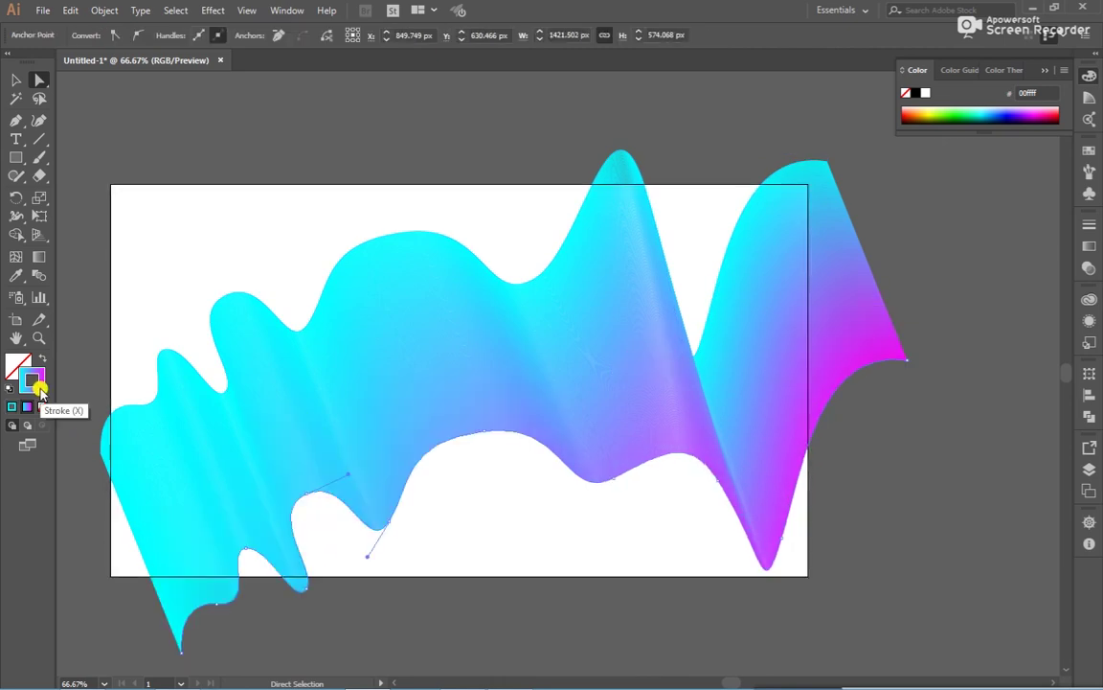
left_click(1089, 246)
left_click(1043, 340)
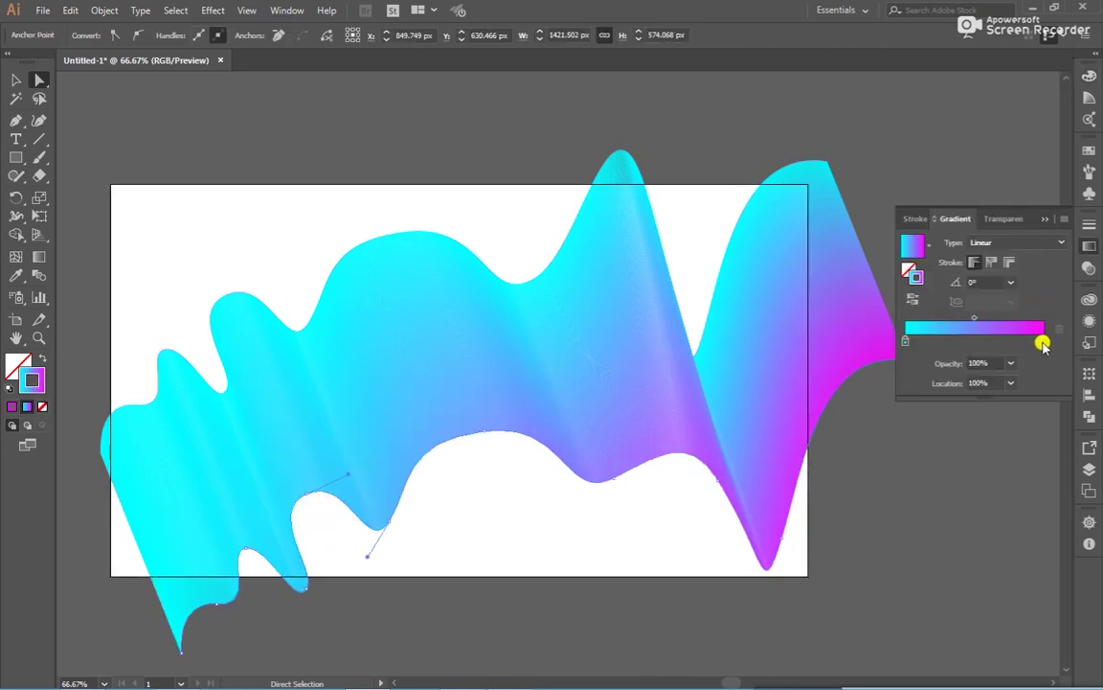
left_click(12, 406)
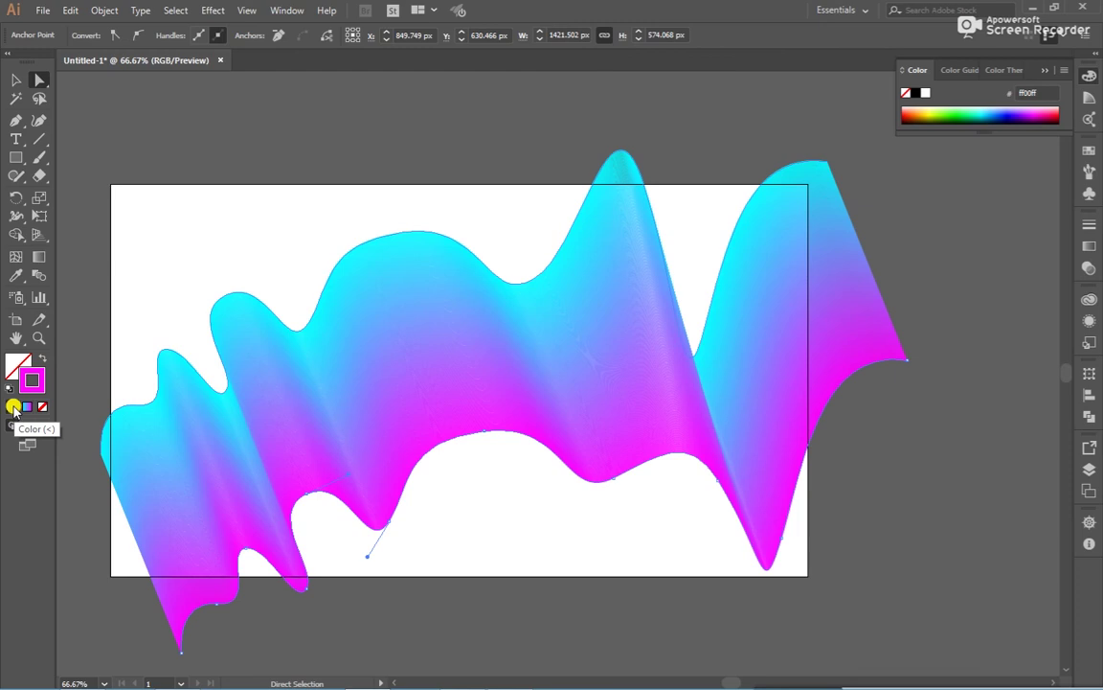
left_click(929, 419)
scroll(929, 418, "down", 1)
left_click(15, 80)
left_click(603, 307)
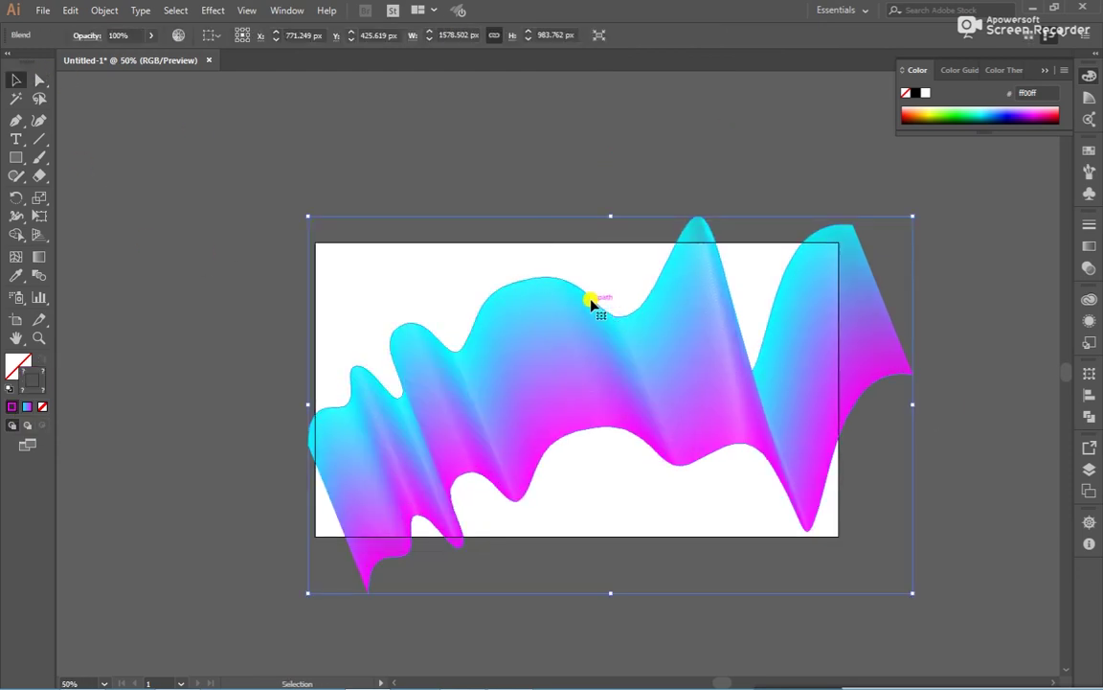
- Drag handles on the ribbon's top and bottom edge anchors to reshape their crests and dips
key("a")
left_click(535, 278)
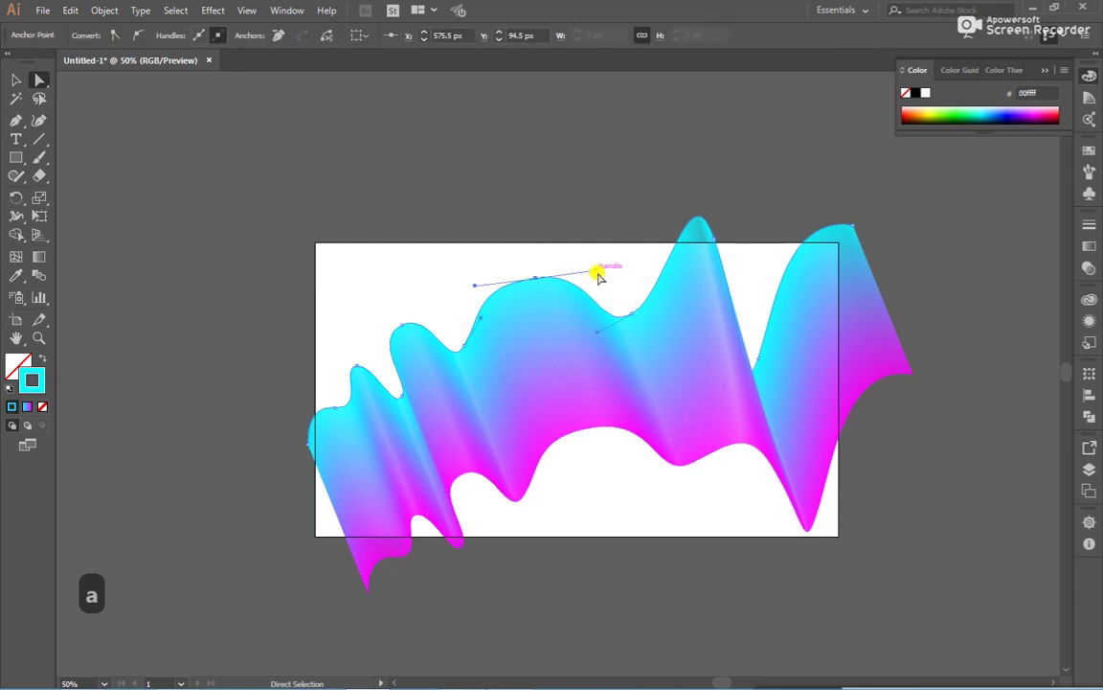
left_click_drag(598, 275, 553, 238)
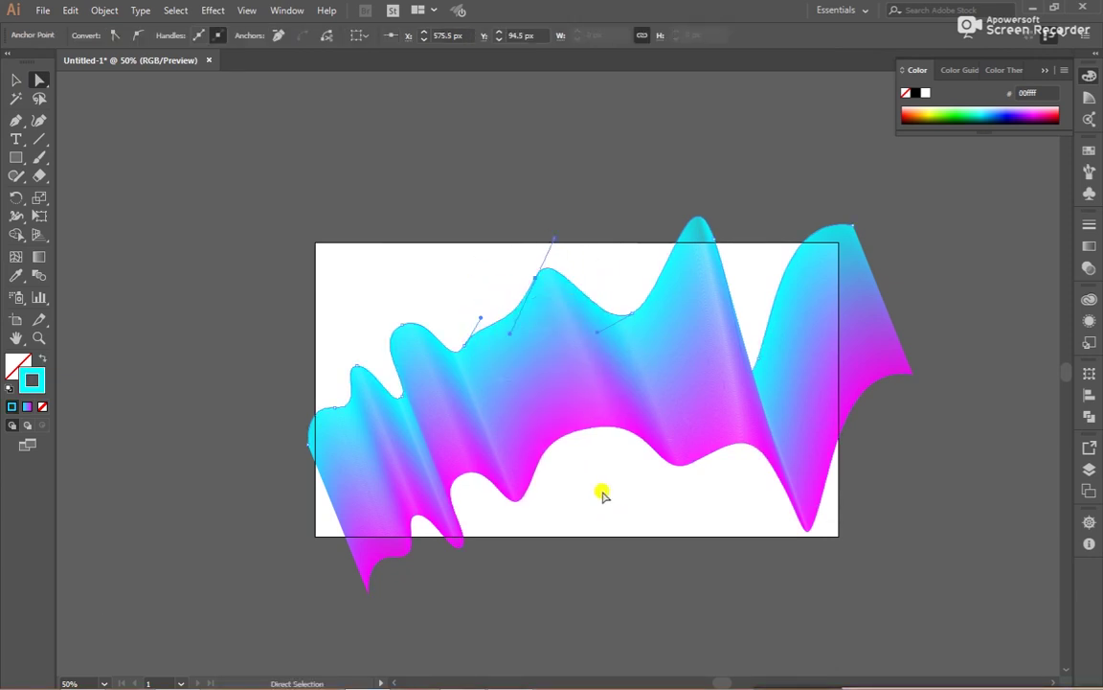
left_click(534, 428)
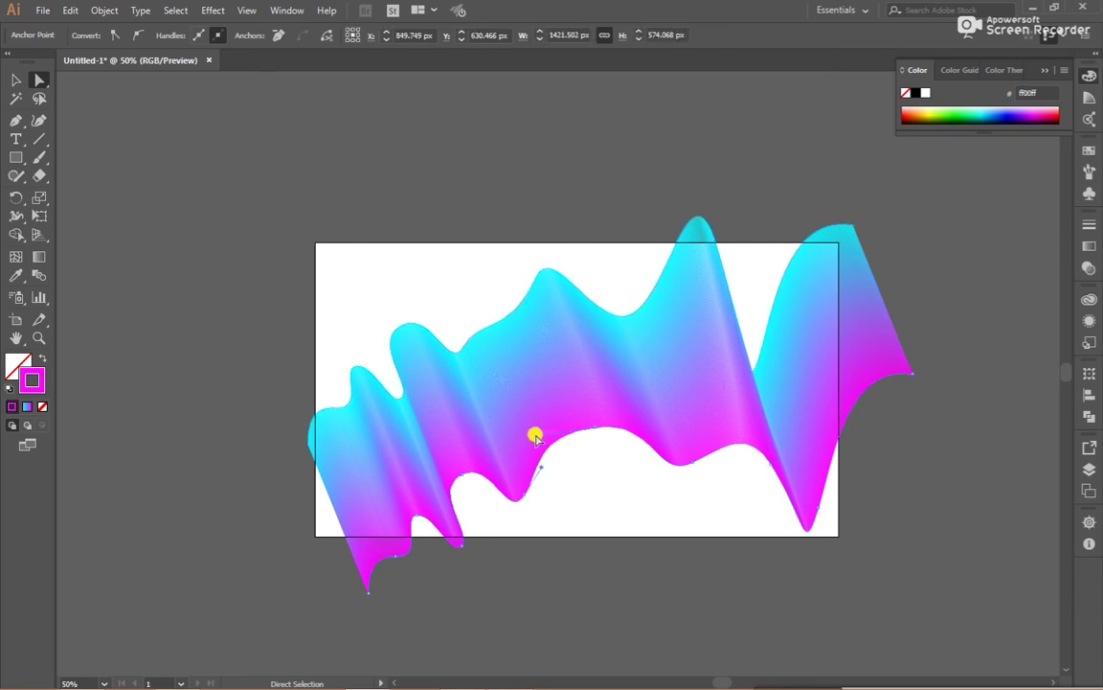
left_click_drag(538, 467, 571, 481)
left_click(646, 492)
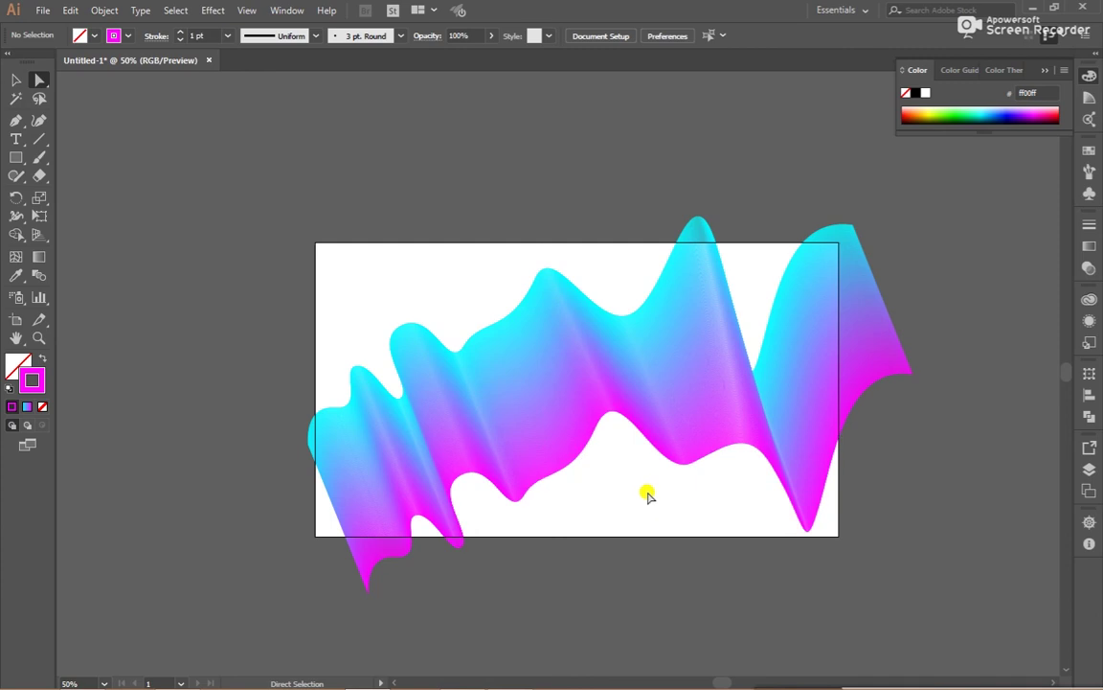
scroll(648, 494, "down", 1)
scroll(645, 492, "down", 1)
scroll(613, 484, "down", 1)
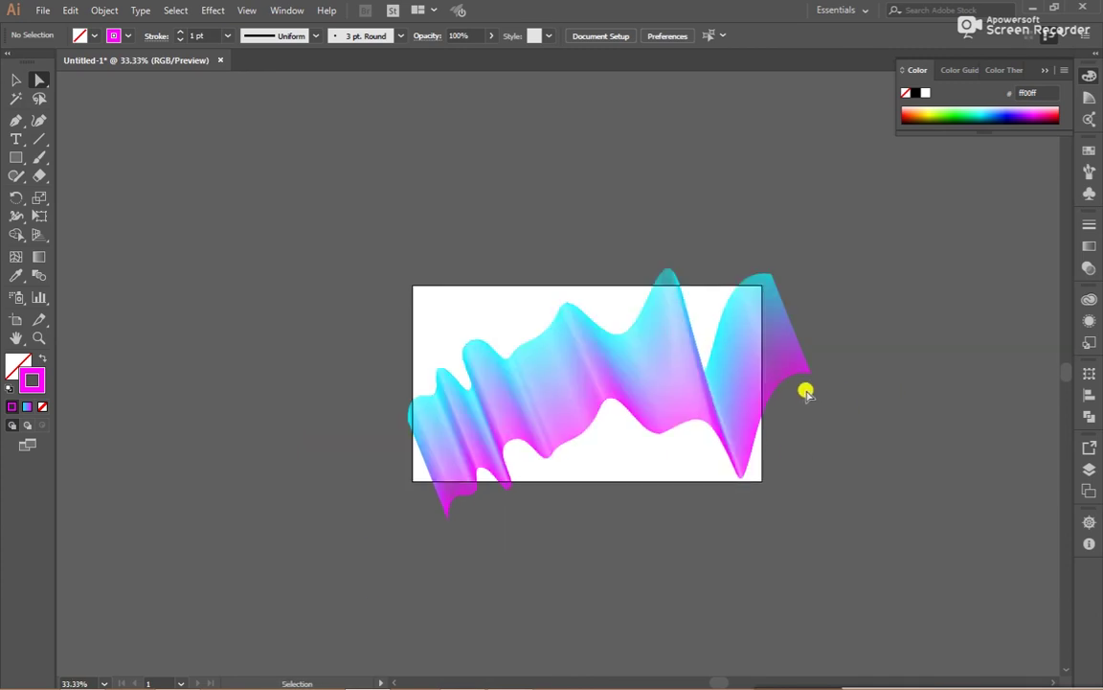
scroll(804, 388, "right", 1)
- Draw a rectangle from the artboard's top-left to bottom-right corner, then select it with the ribbon
key("v")
left_click(485, 374)
key("ctrl+equal")
key("ctrl+equal")
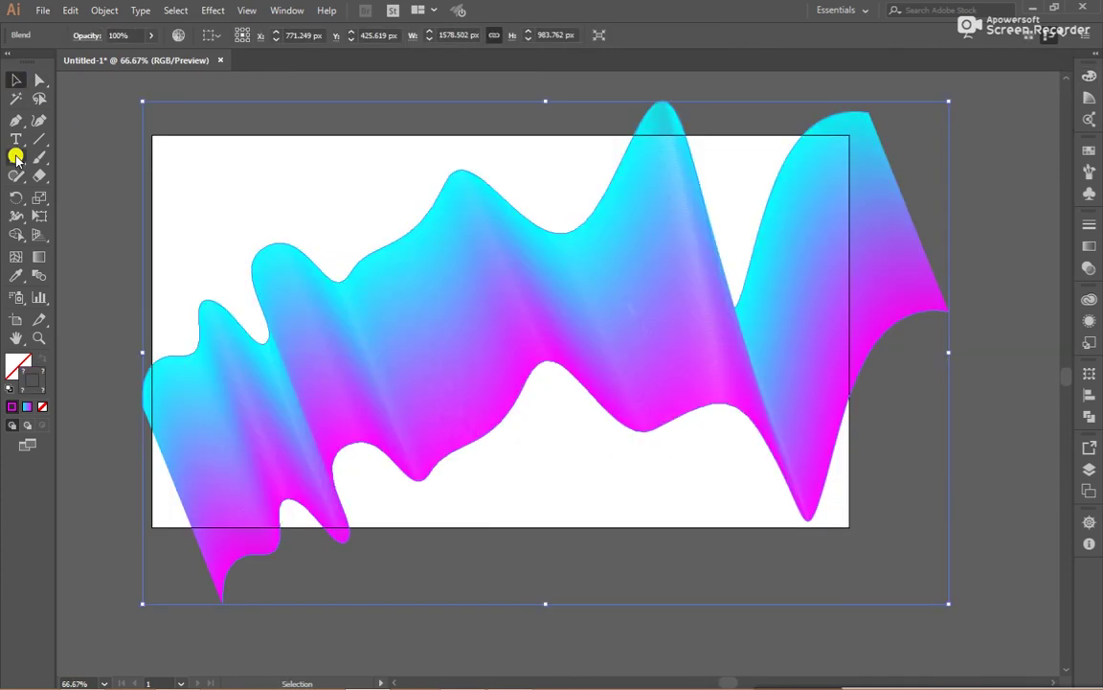
left_click_drag(15, 157, 73, 158)
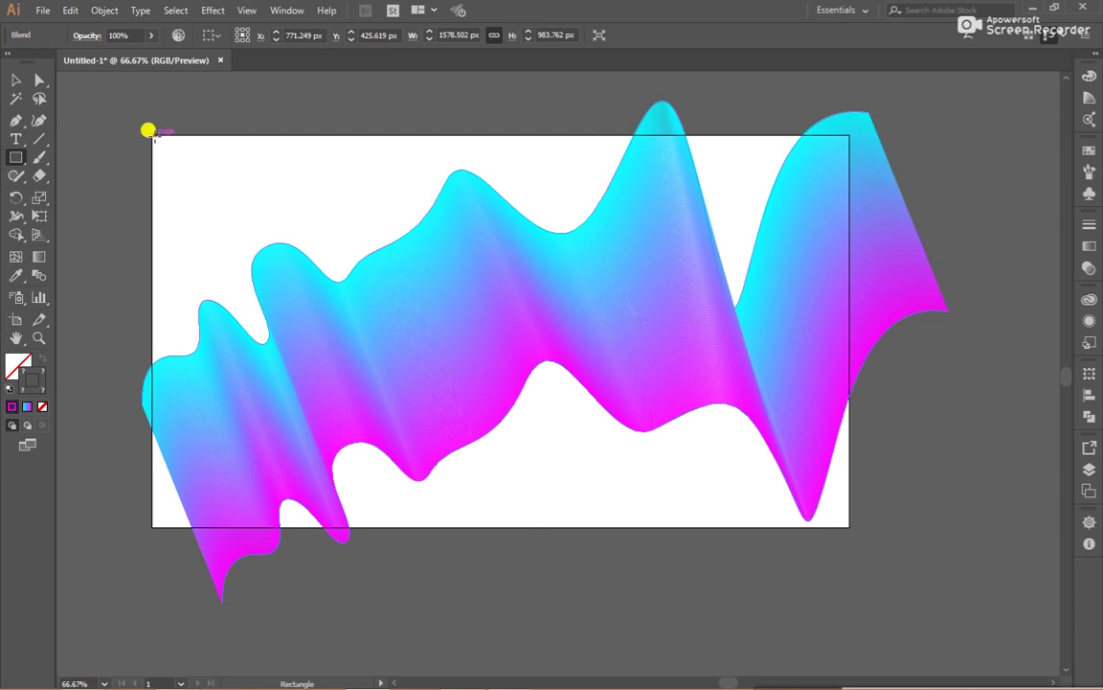
left_click_drag(150, 134, 838, 520)
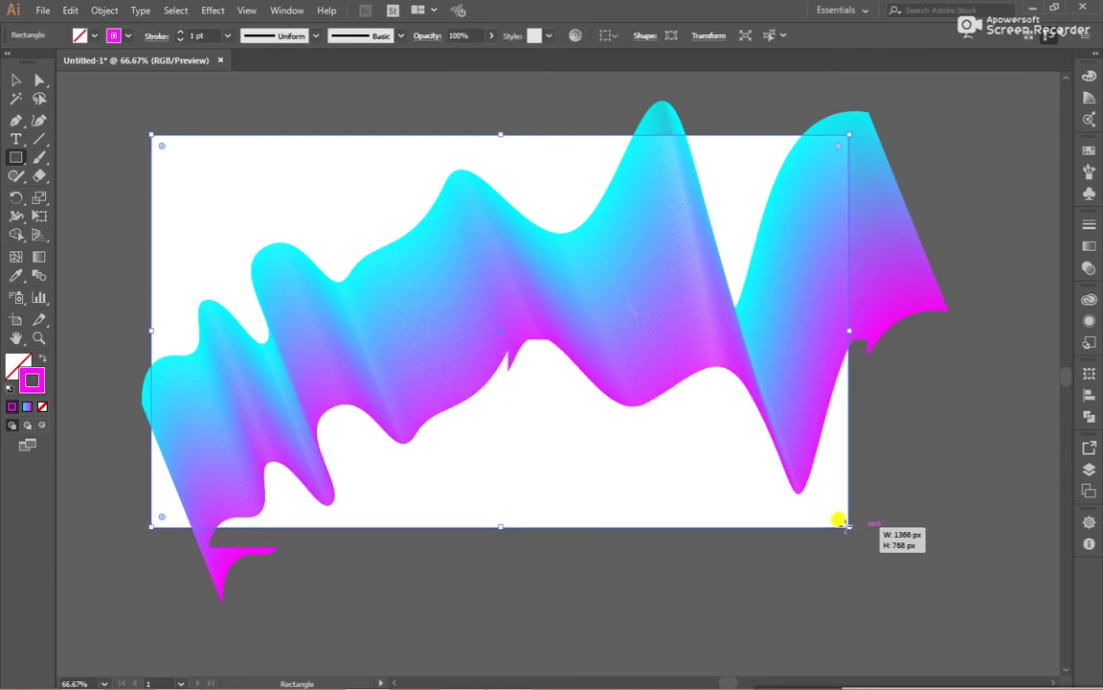
left_click(16, 80)
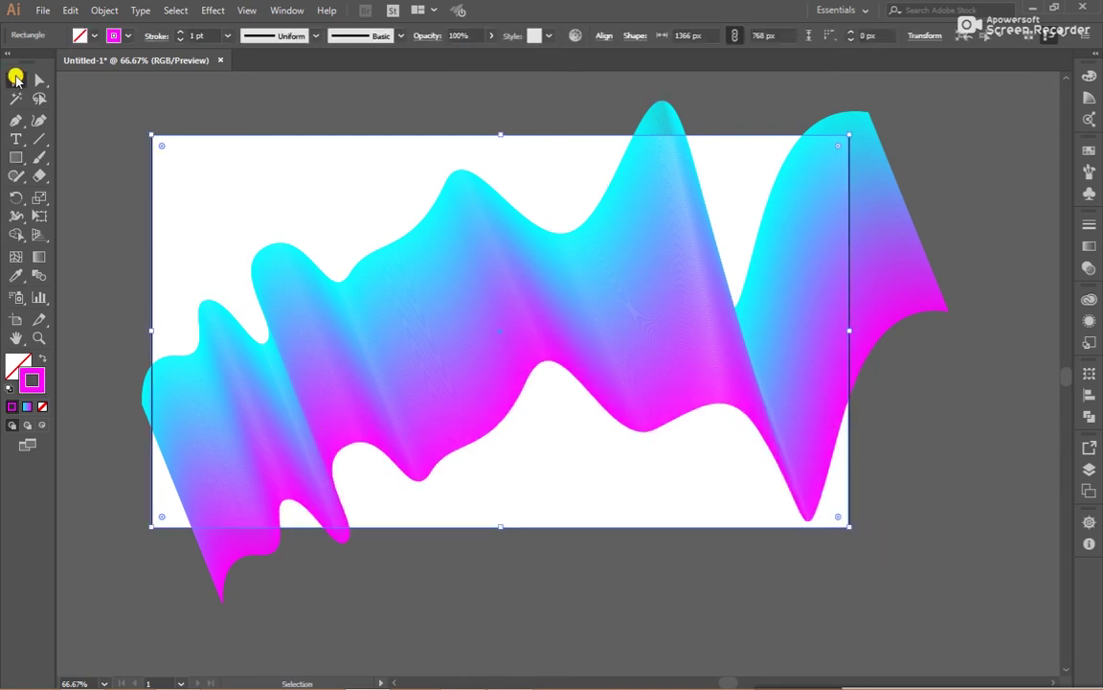
left_click(148, 91)
left_click_drag(227, 146, 393, 312)
- Apply Object > Clipping Mask > Make to the ribbon and rectangle, then deselect
left_click(97, 11)
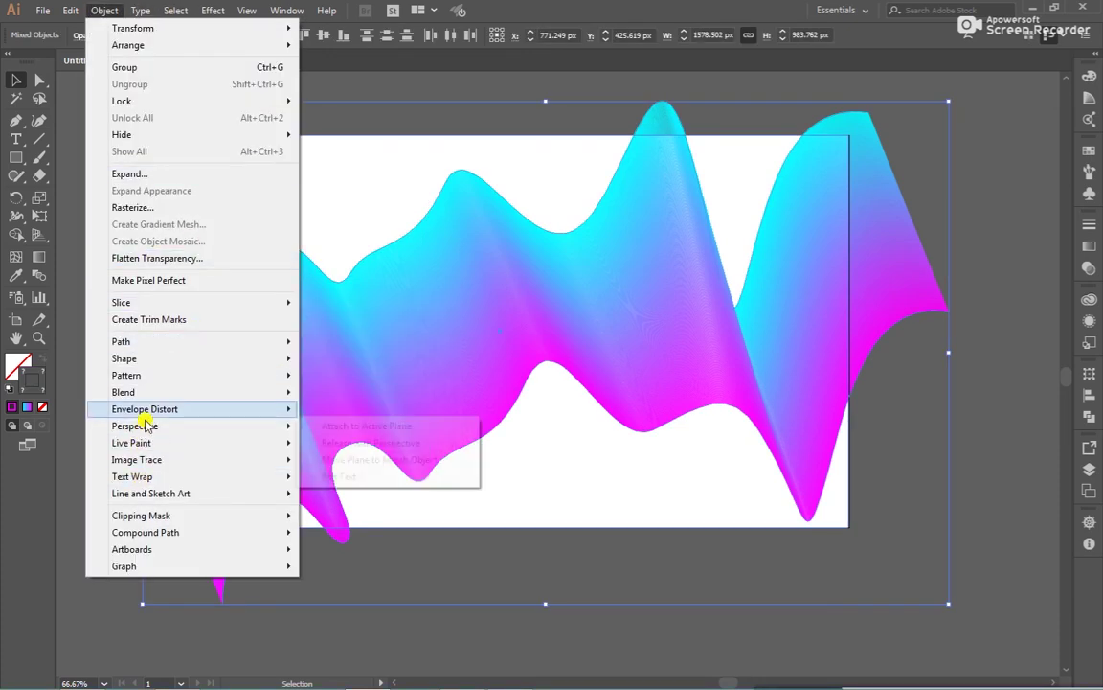
mouse_move(161, 375)
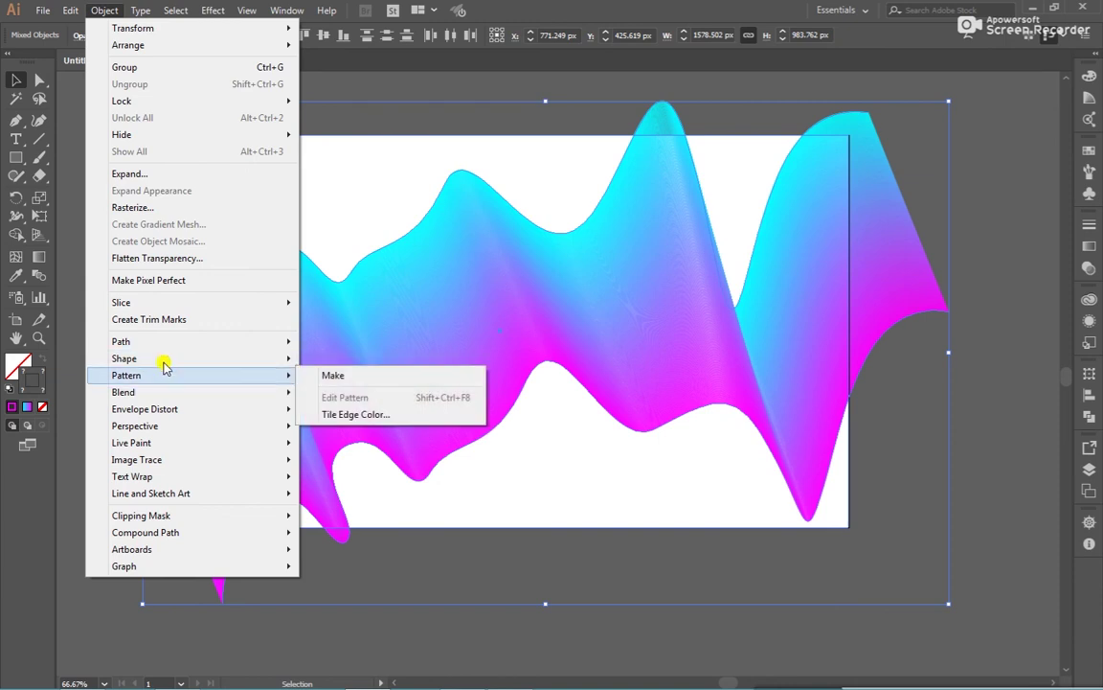
mouse_move(148, 521)
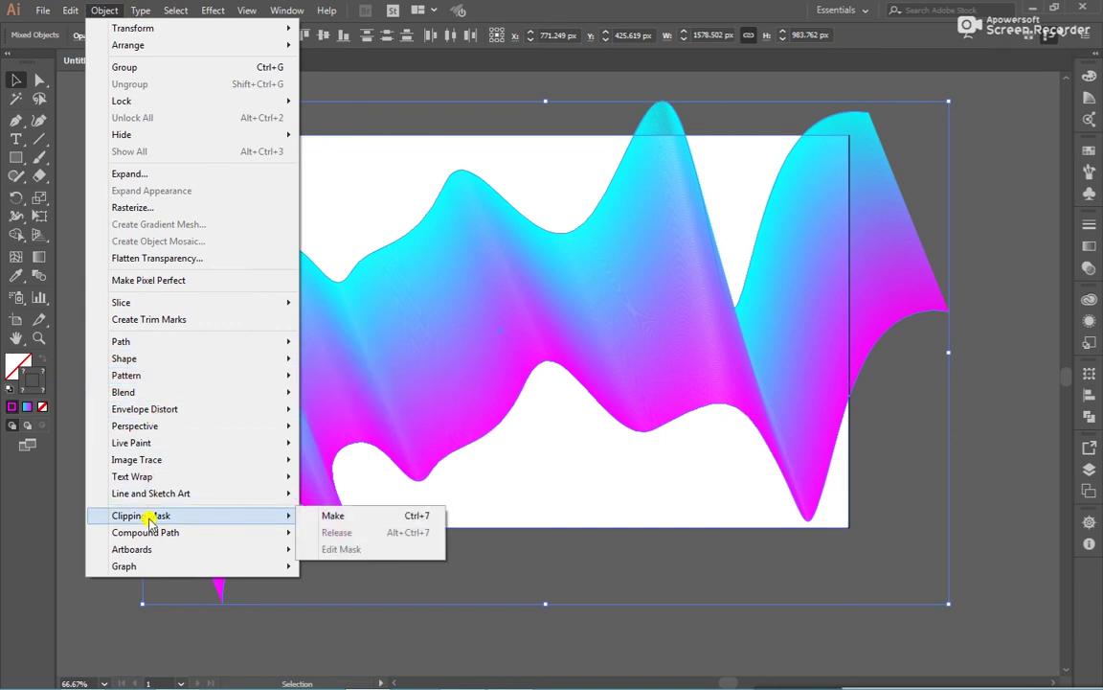
left_click(401, 517)
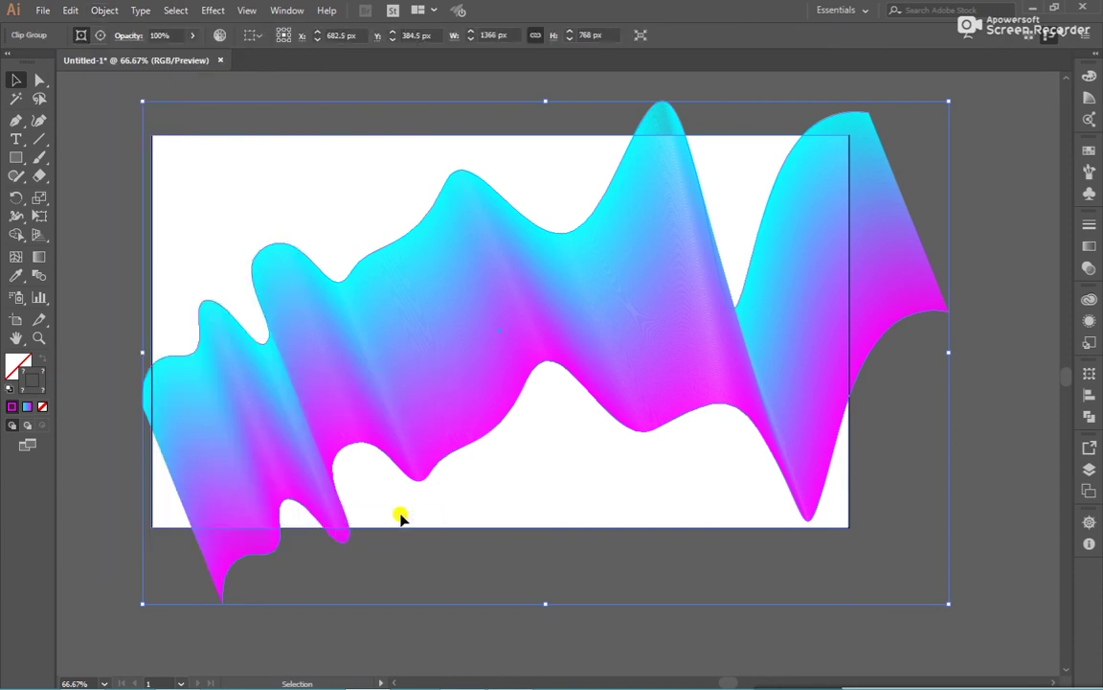
left_click(659, 556)
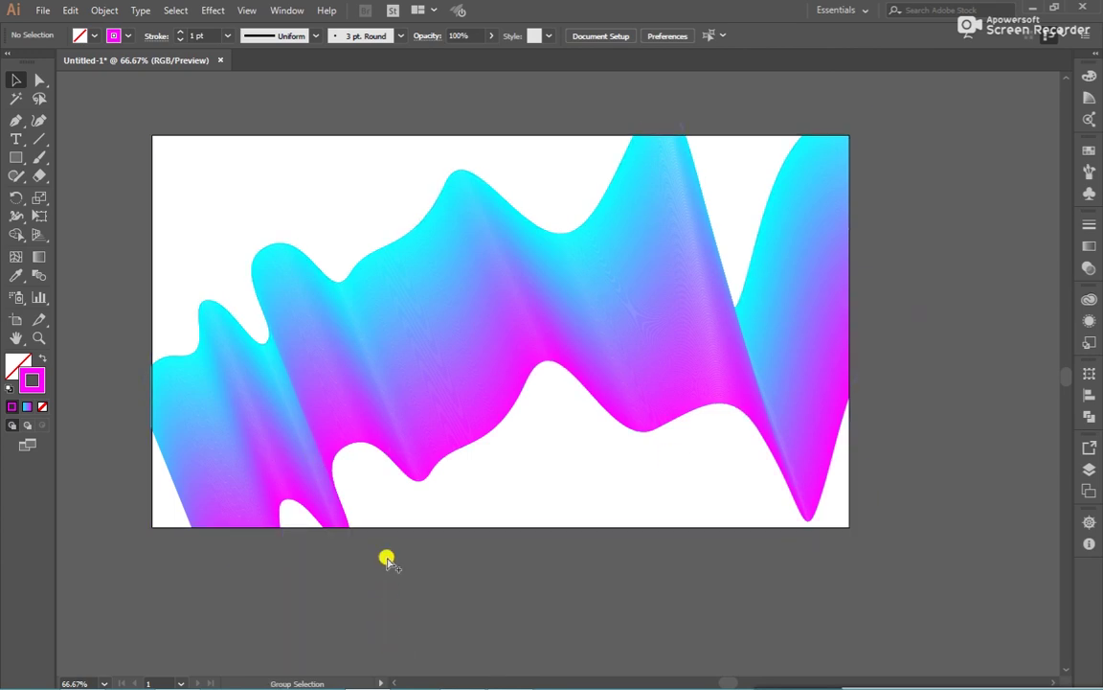
scroll(387, 560, "down", 2)
scroll(438, 503, "right", 1)
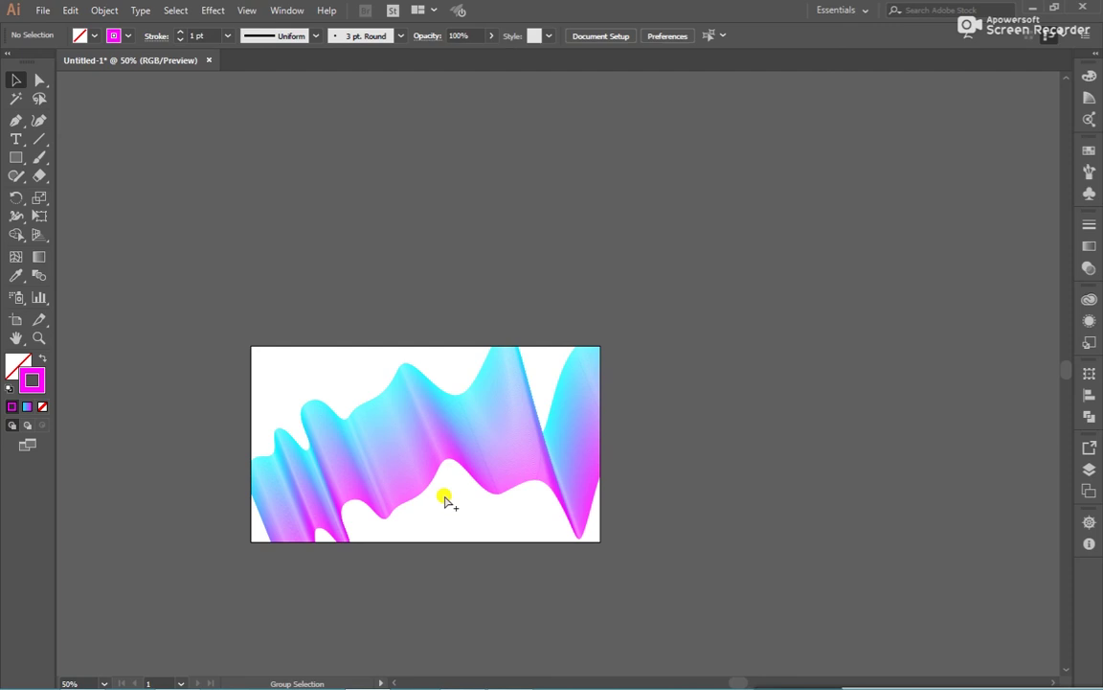
scroll(445, 500, "up", 1)
scroll(618, 448, "left", 2)
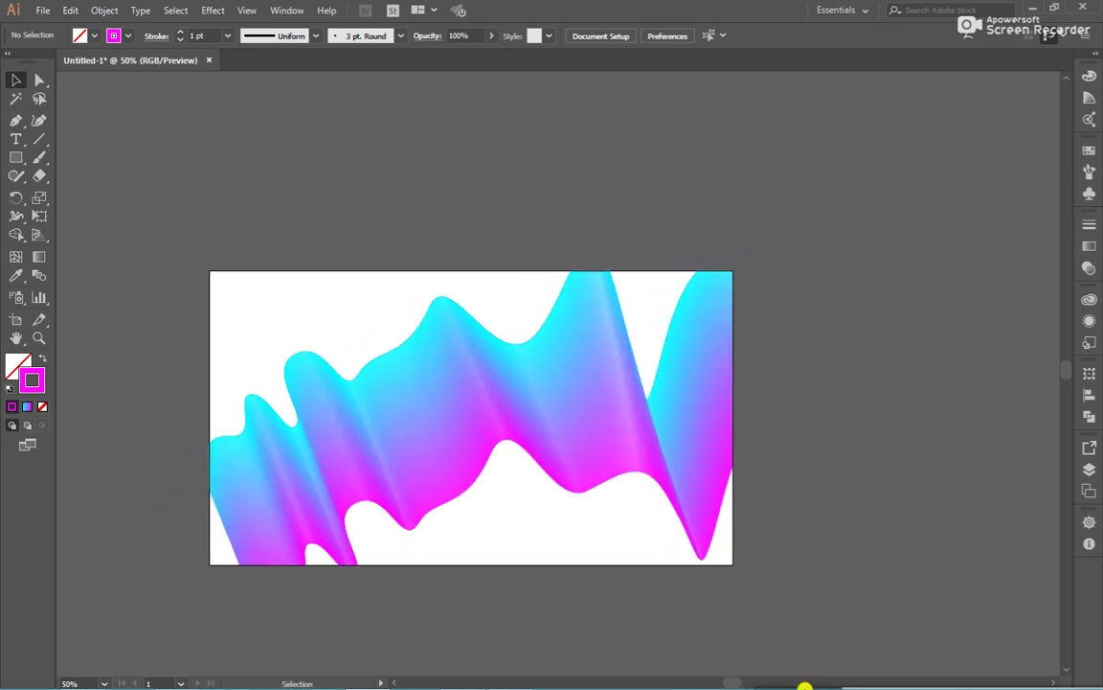